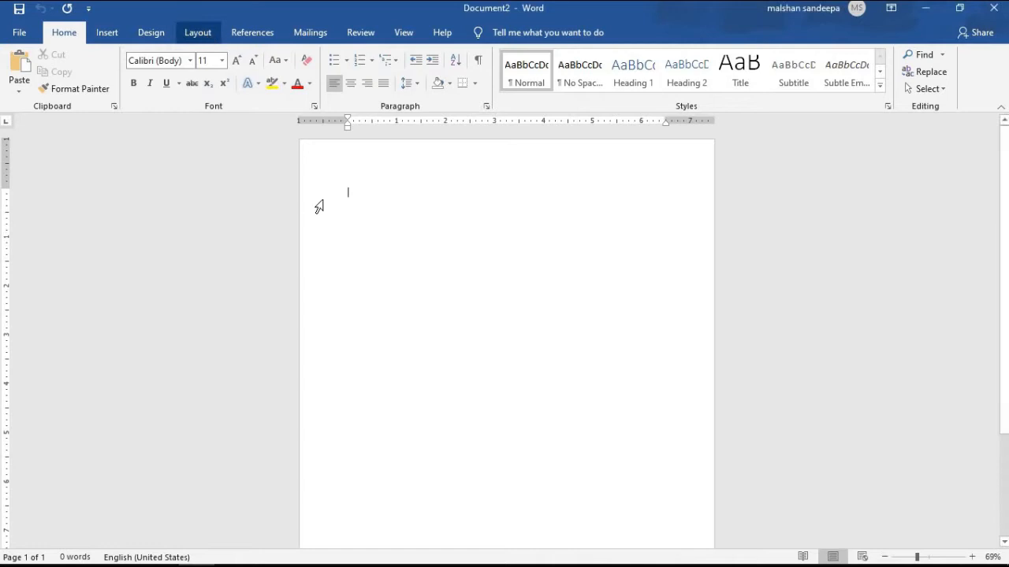
# Set the page to Narrow margins (0.5" on all sides) and Portrait orientation
pyautogui.click(195, 35)
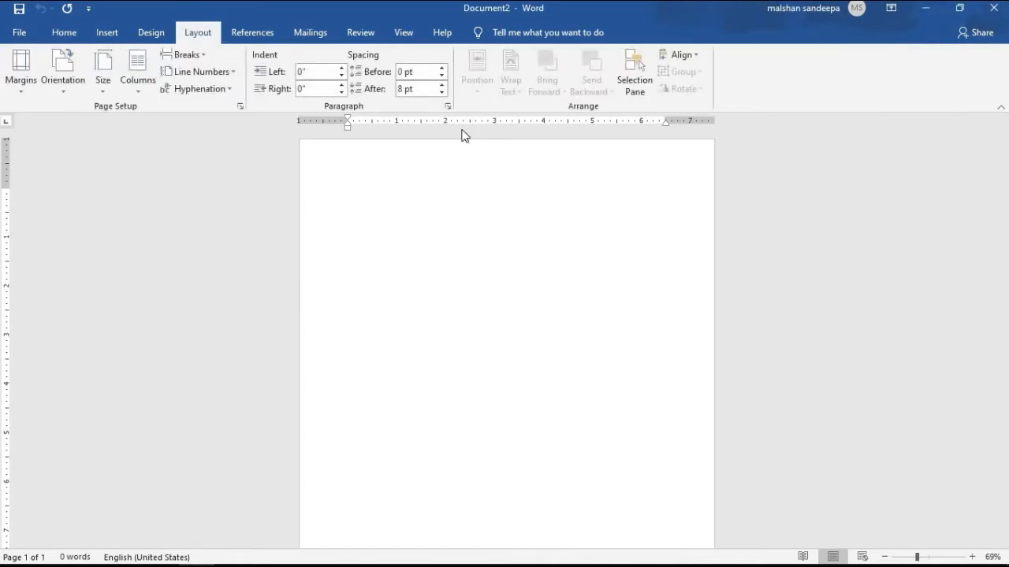
pyautogui.click(33, 75)
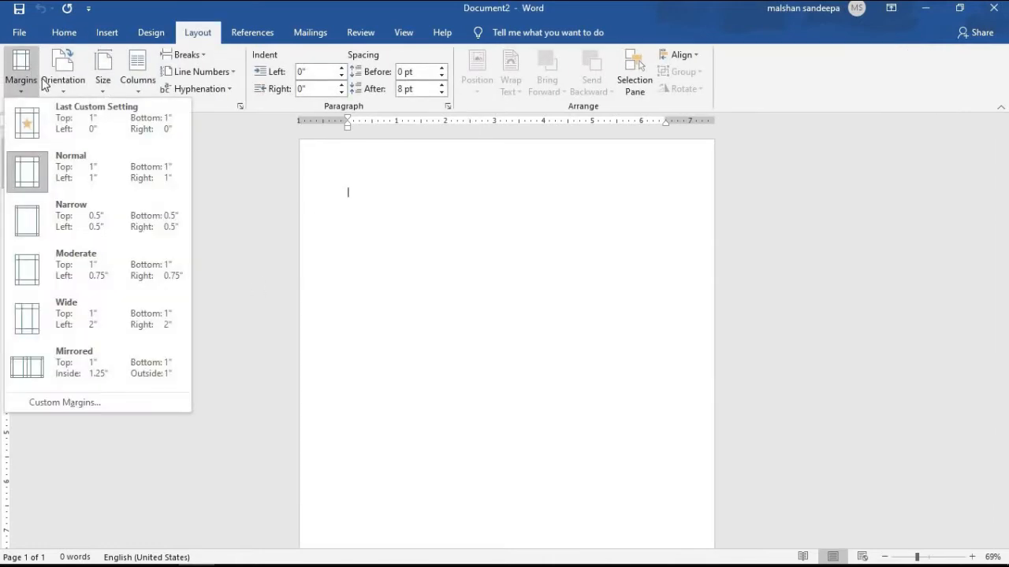
pyautogui.click(111, 224)
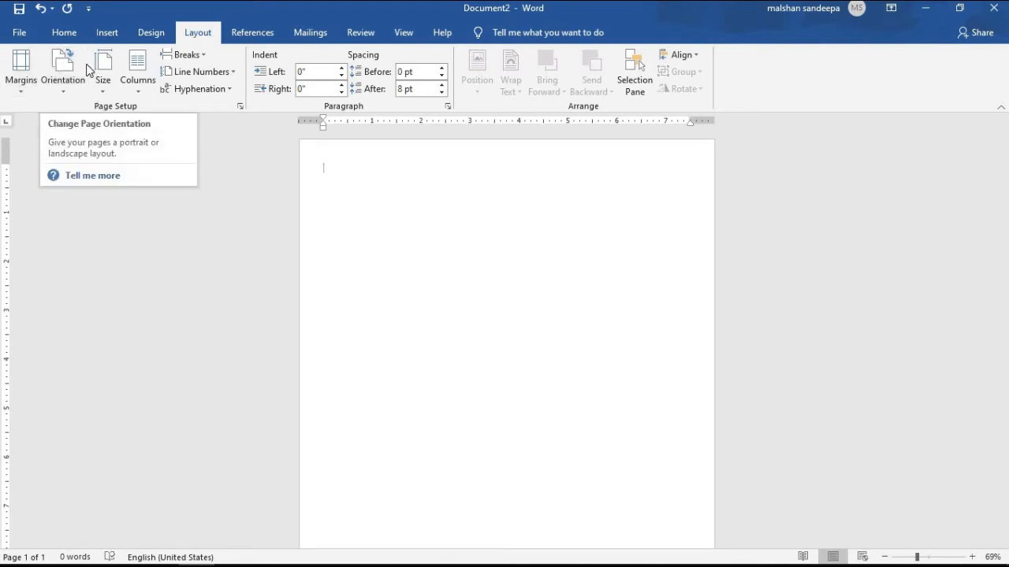
pyautogui.click(65, 79)
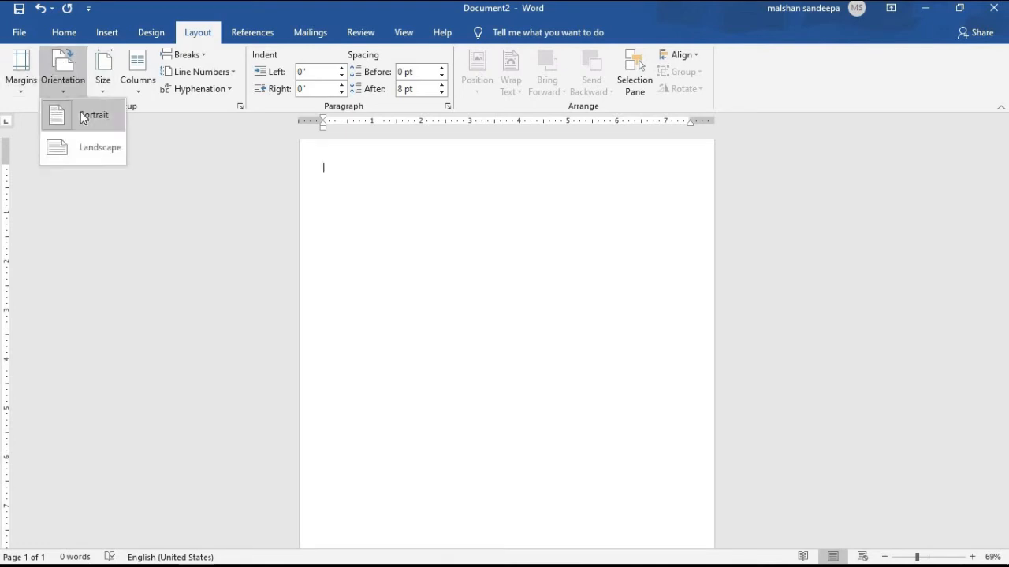
pyautogui.click(85, 114)
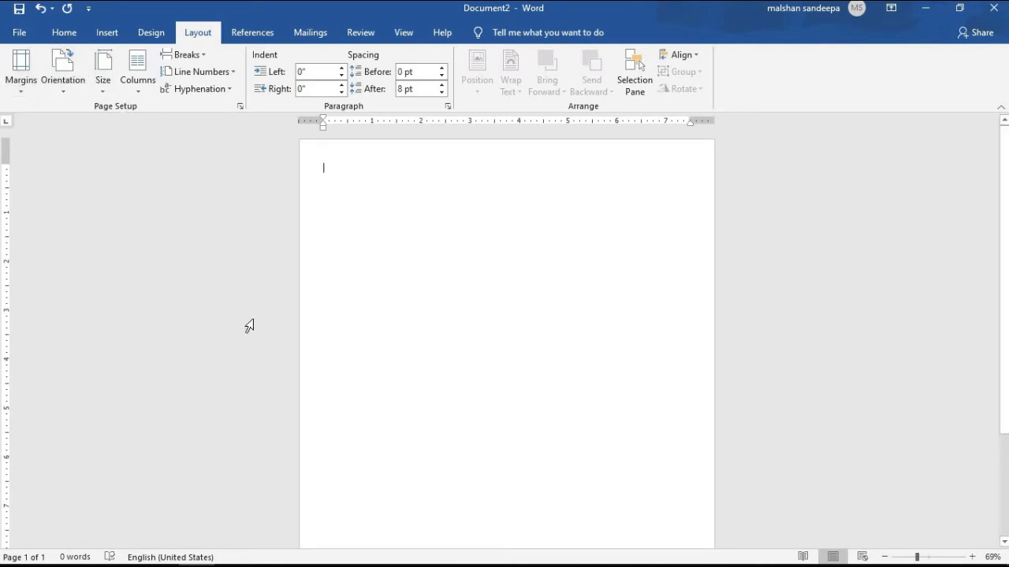
# Set the paper size to A4 and enlarge the page view to 86%
pyautogui.click(110, 60)
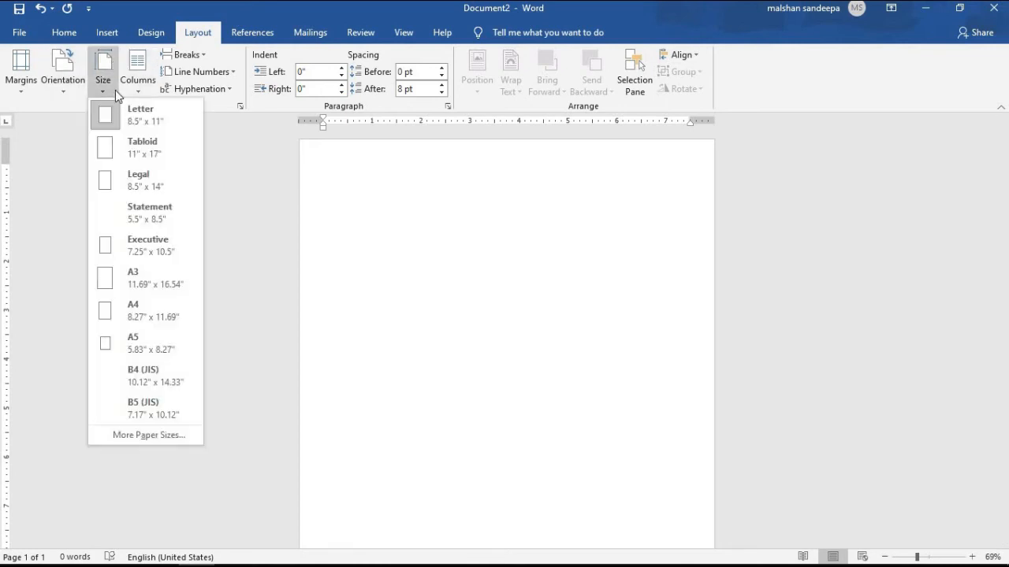
pyautogui.click(132, 315)
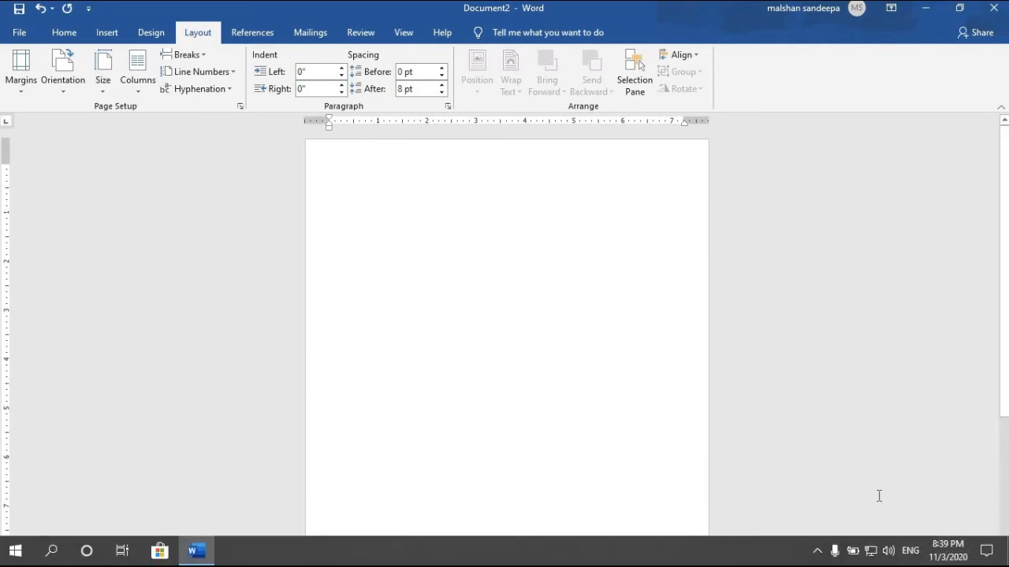
pyautogui.moveTo(917, 558); pyautogui.dragTo(938, 559)
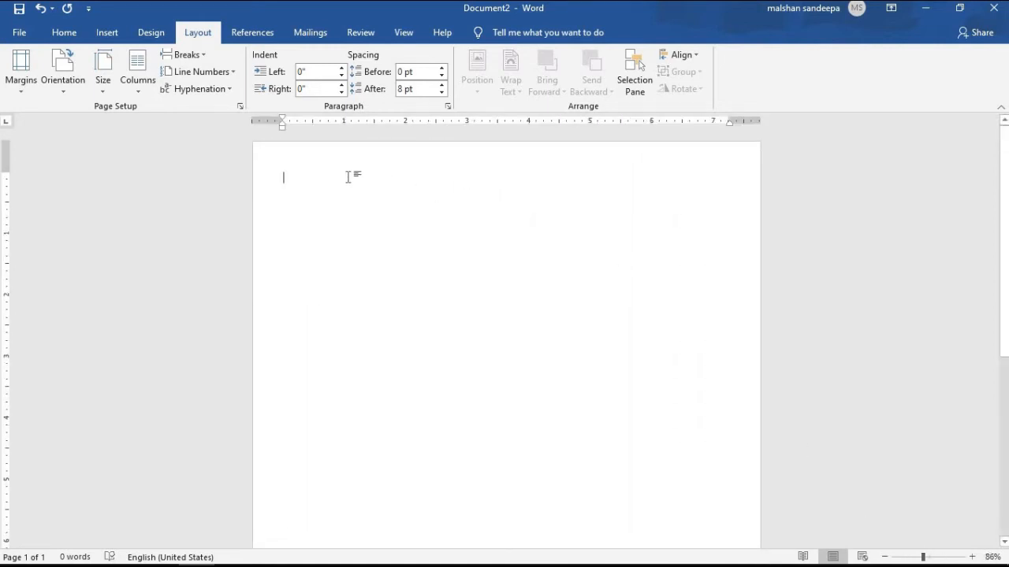
# Choose the Calibri (Body) font and write the title "Bio data" on the first line
pyautogui.click(63, 32)
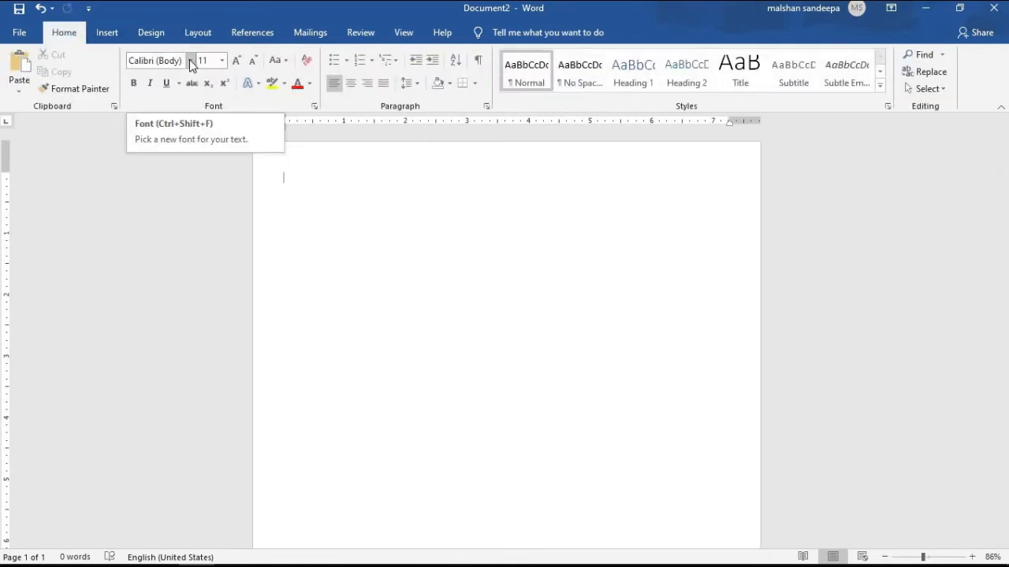
pyautogui.click(189, 62)
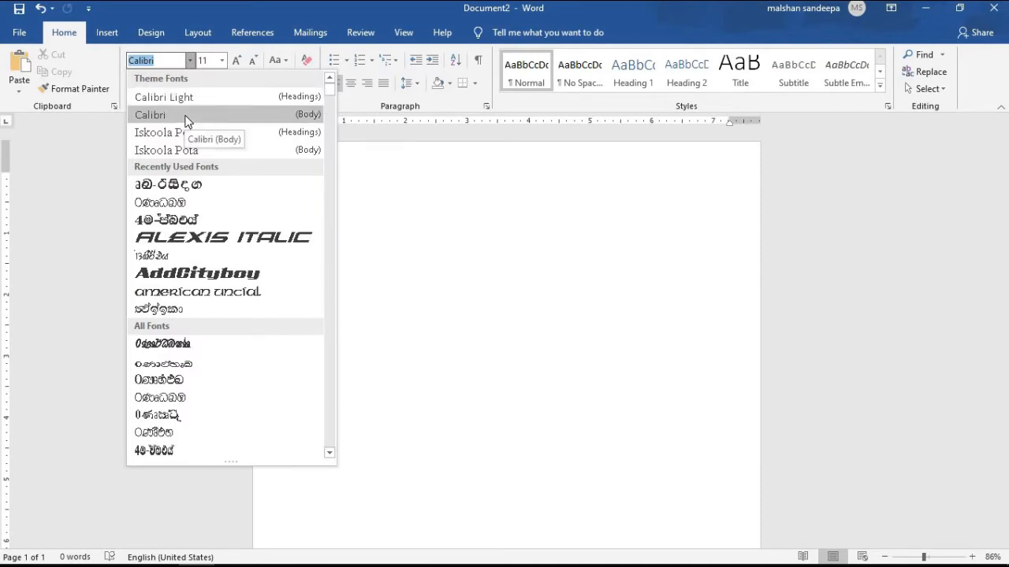
pyautogui.click(188, 119)
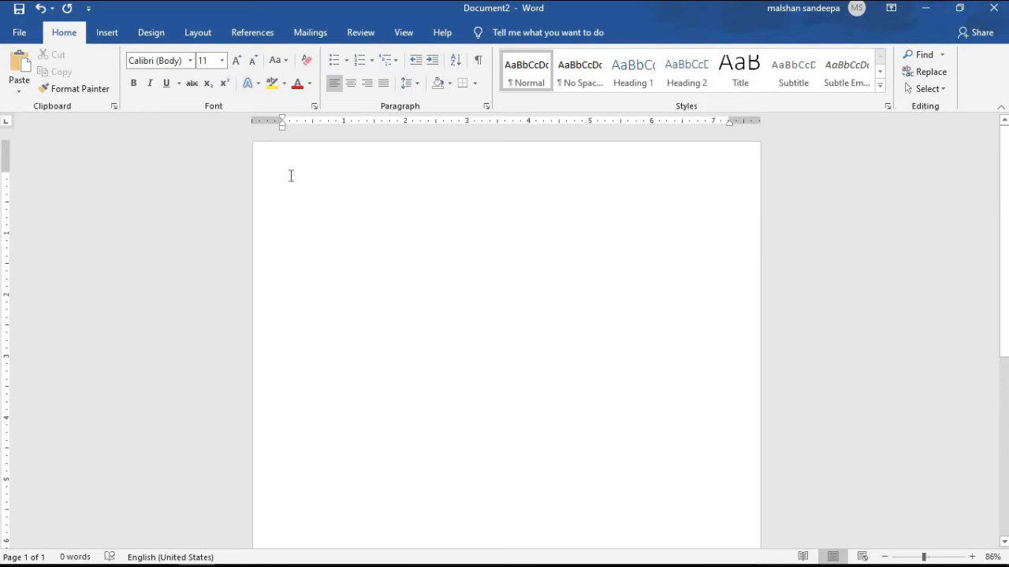
pyautogui.write('Bio Data')
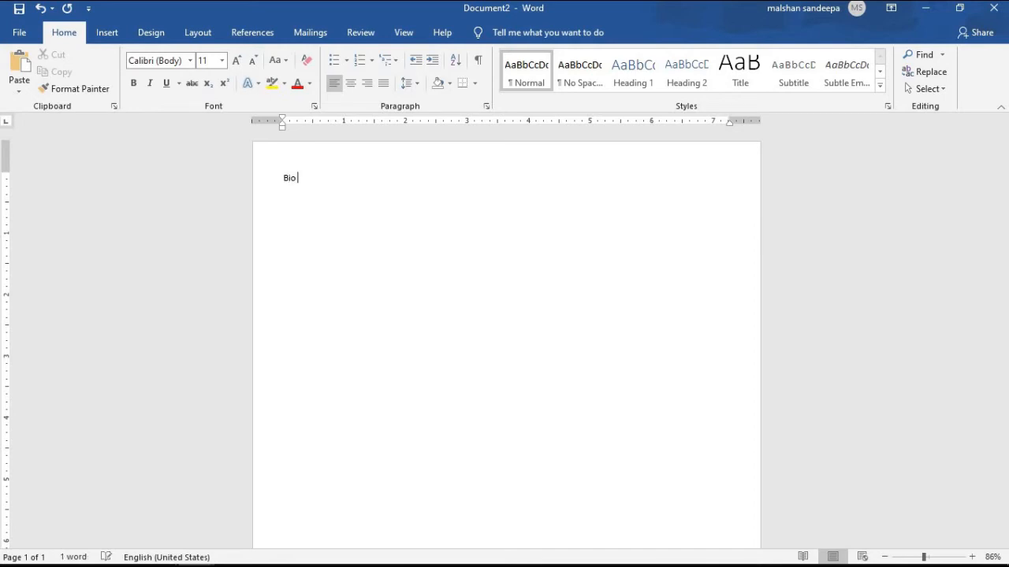
pyautogui.press('Return')
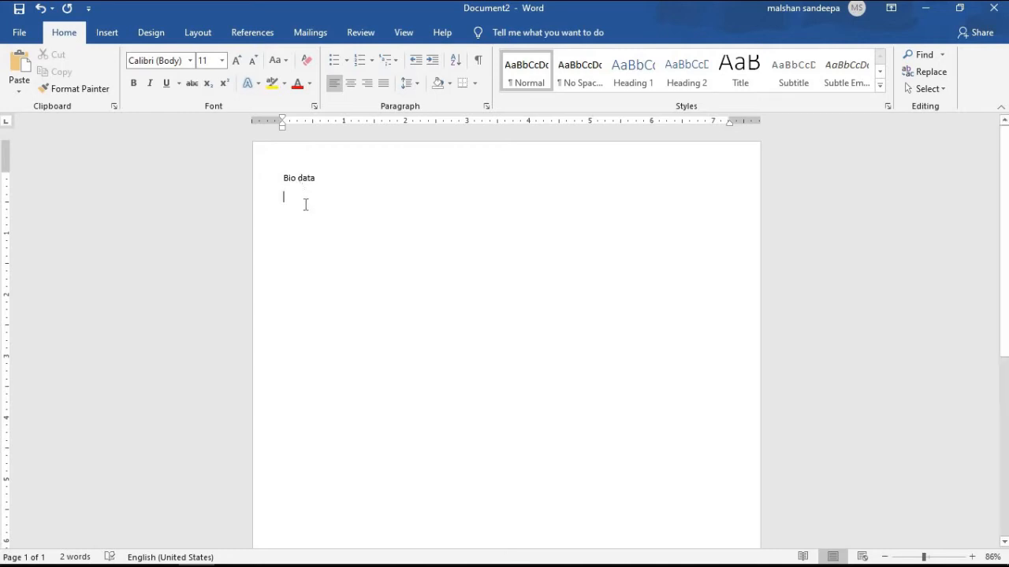
# Start a numbered list below the title with the items "Name :-", "Date of birth" and "Blood Group"
pyautogui.click(363, 60)
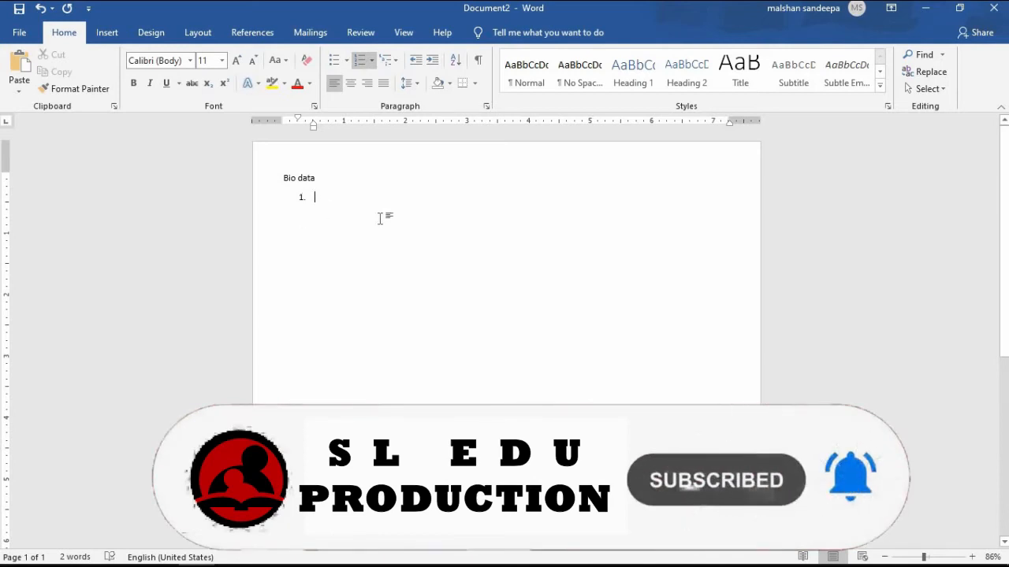
pyautogui.write('Name :')
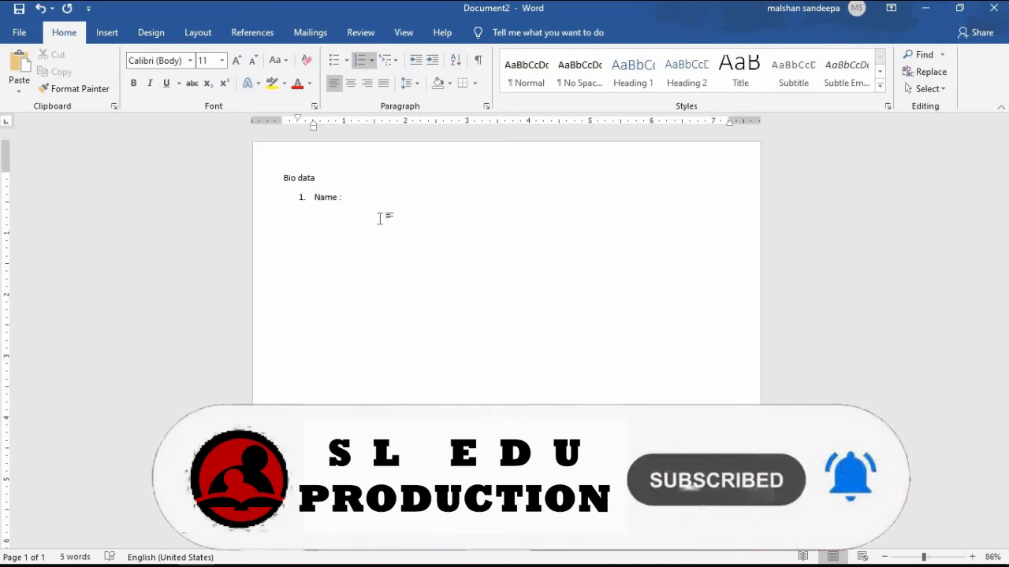
pyautogui.write('-')
pyautogui.press('Return')
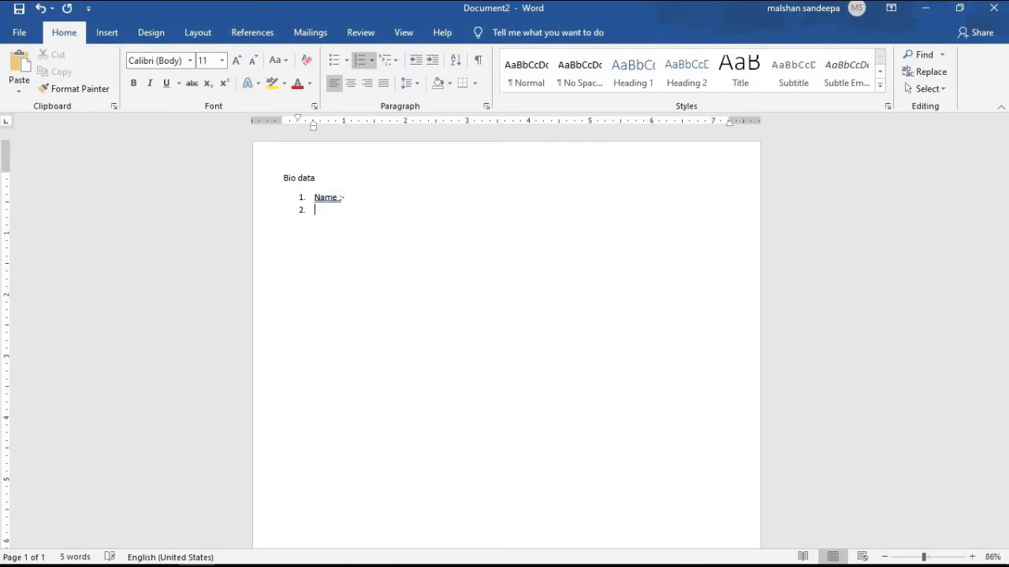
pyautogui.write('Date of birt')
pyautogui.write('Blood Group')
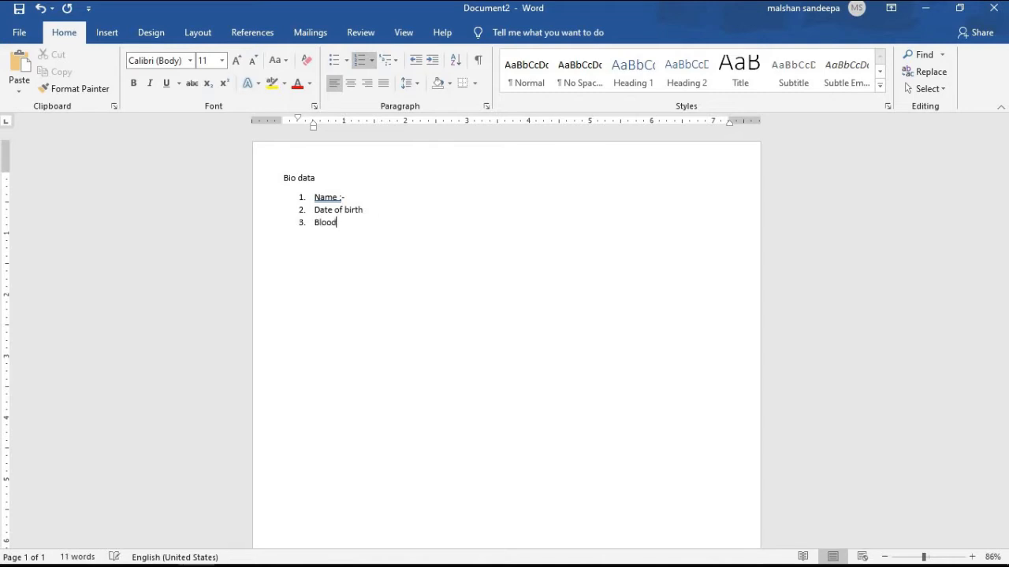
pyautogui.press('Return')
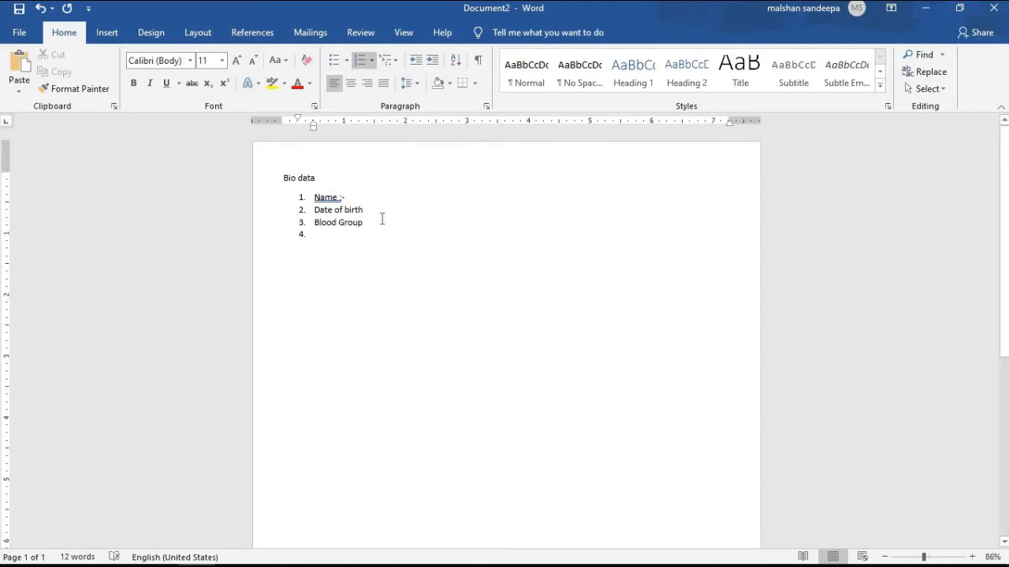
# Add "E mail" and "Educational Qulifation" as items 4 and 5 of the numbered list
pyautogui.write('Em')
pyautogui.write(' mail')
pyautogui.press('Return')
pyautogui.write('Educational Qulifation')
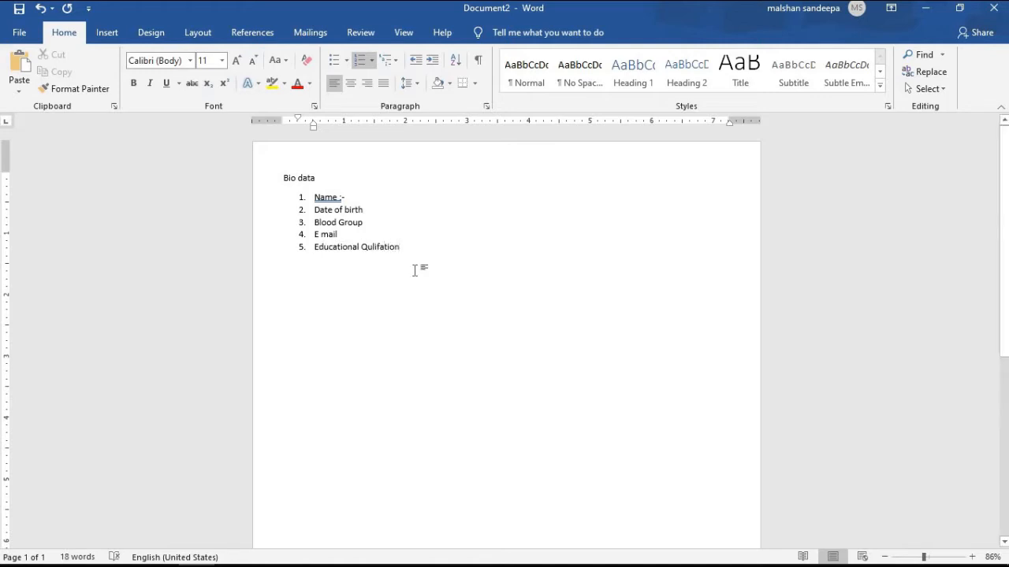
pyautogui.press('Return')
# Add the list items "Sex", "Marital status", "Father's name" and "Mother's name"
pyautogui.write('Sex')
pyautogui.press('Return')
pyautogui.write('Marital status')
pyautogui.press('Return')
pyautogui.write("Father's name")
pyautogui.press('Return')
pyautogui.write("Mother's name")
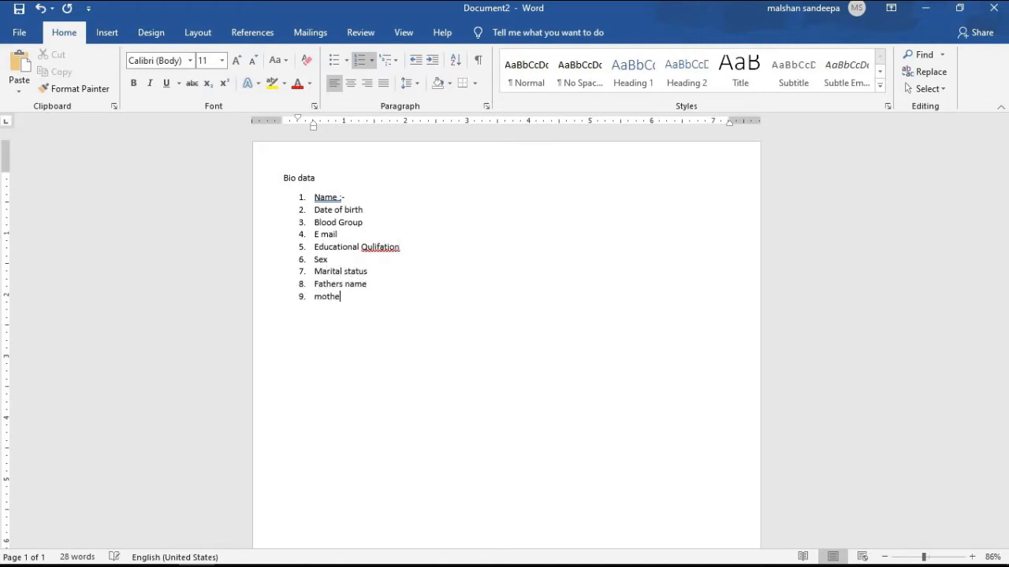
# Continue the numbered list with "Place of birth", "Languages know", "Hobbies", "Places lived" and "Job Experience"
pyautogui.press('Return')
pyautogui.write('Place of birth')
pyautogui.press('Return')
pyautogui.write('Languages know')
pyautogui.press('Return')
pyautogui.write('Hobbies')
pyautogui.press('Return')
pyautogui.write('Places lived')
pyautogui.press('Return')
pyautogui.write('Job Experience')
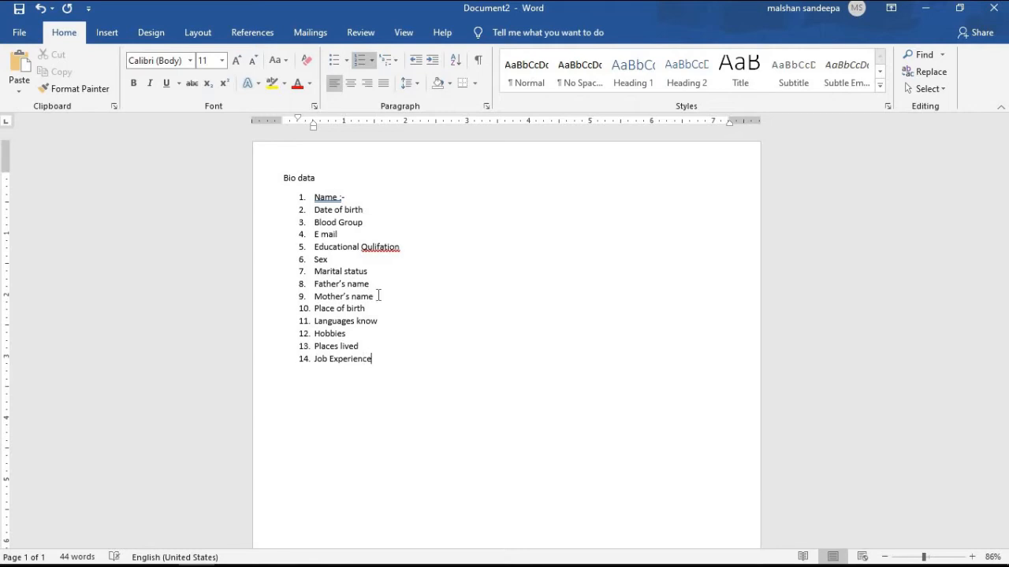
# Format the whole numbered list as bold at font size 16
pyautogui.scroll(-3, 452, 265)
pyautogui.scroll(-3, 461, 267)
pyautogui.scroll(4, 468, 271)
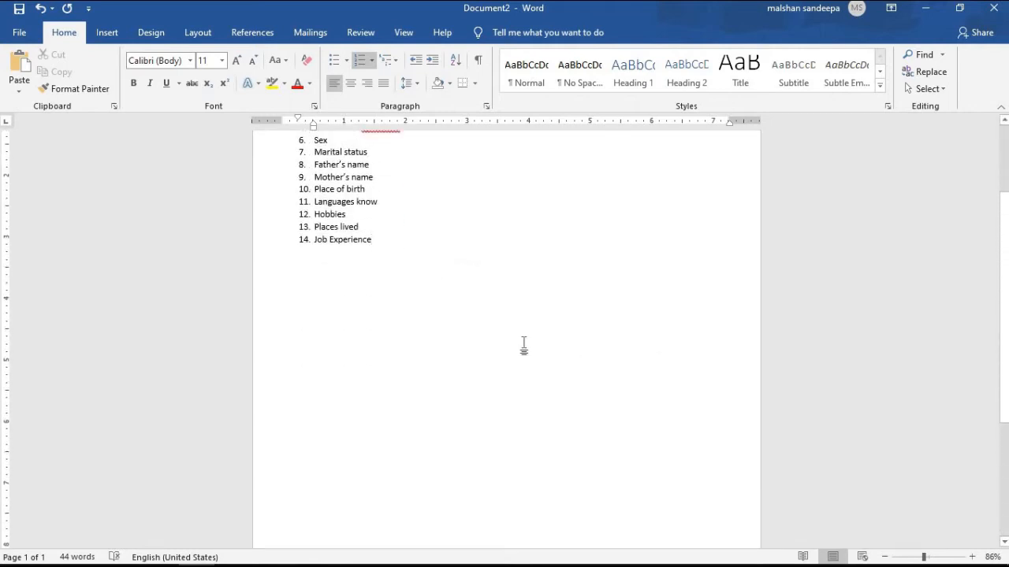
pyautogui.scroll(2, 524, 343)
pyautogui.scroll(-3, 538, 333)
pyautogui.scroll(3, 528, 334)
pyautogui.moveTo(375, 364); pyautogui.dragTo(293, 193)
pyautogui.click(133, 83)
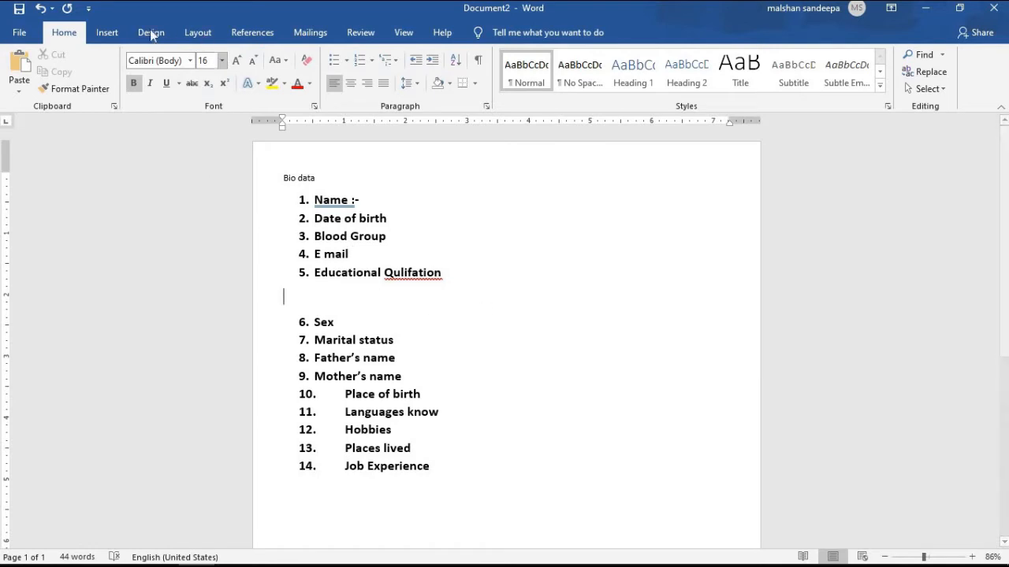
# Insert a table with two columns and two rows on the blank line below "Educational Qulifation"
pyautogui.click(115, 32)
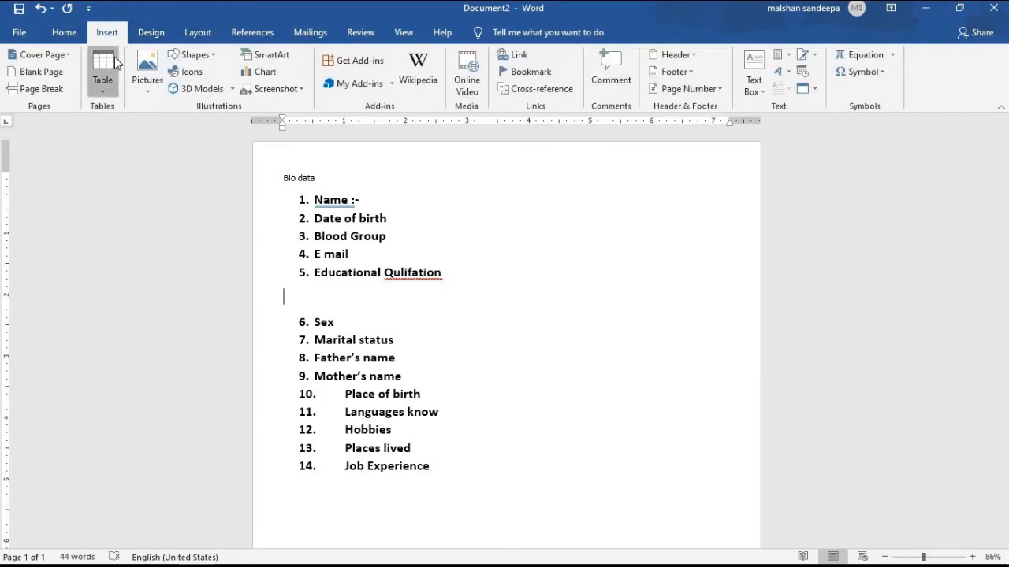
pyautogui.click(116, 63)
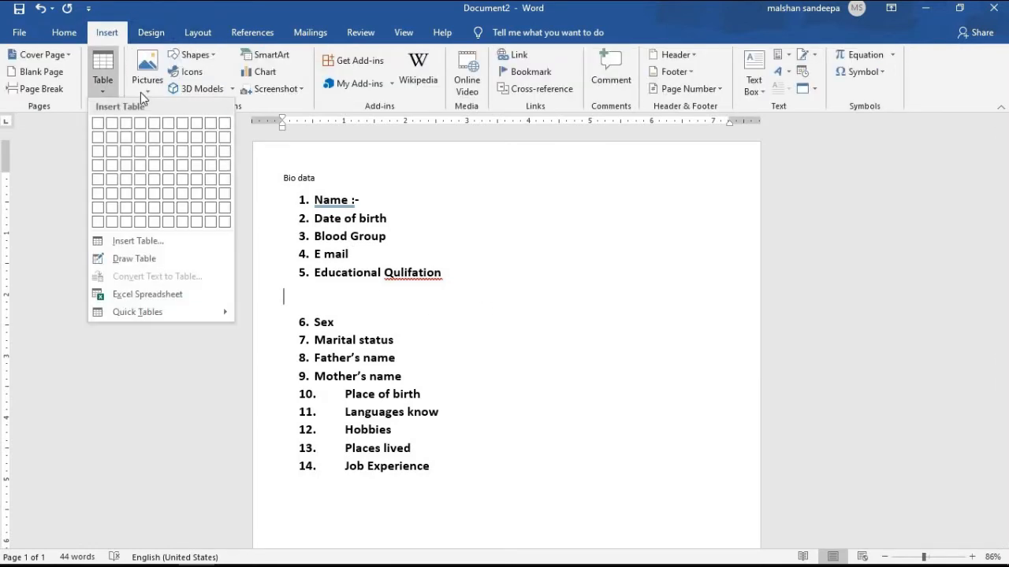
pyautogui.click(112, 137)
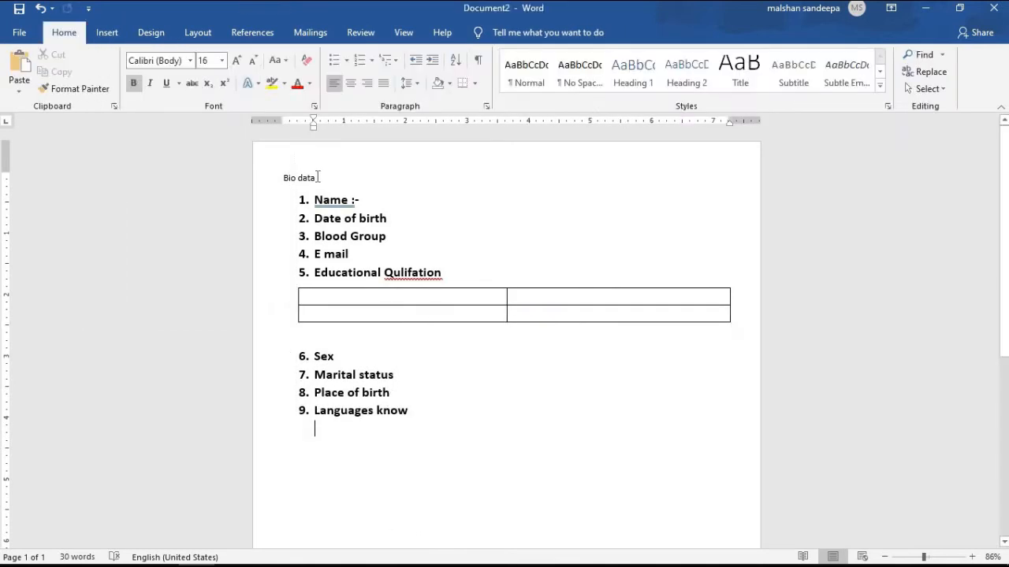
# Make the "Bio data" title bold and underlined
pyautogui.click(280, 173)
pyautogui.click(134, 83)
pyautogui.click(166, 83)
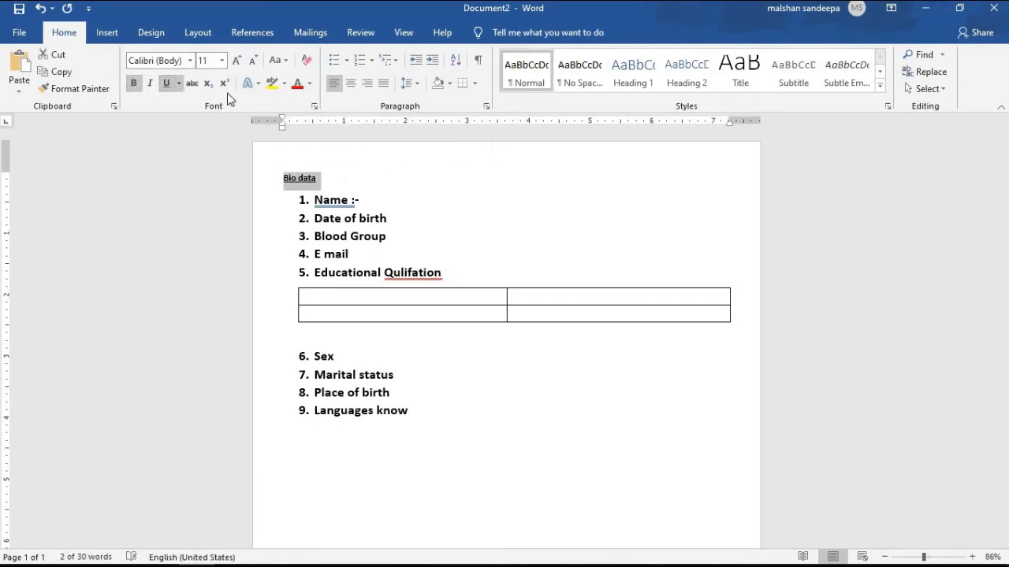
# Enlarge the "Bio data" title to font size 48 and centre it on the page
pyautogui.click(239, 54)
pyautogui.click(239, 54)
pyautogui.click(238, 55)
pyautogui.click(239, 54)
pyautogui.click(239, 55)
pyautogui.click(239, 54)
pyautogui.click(238, 53)
pyautogui.click(239, 53)
pyautogui.click(239, 53)
pyautogui.click(238, 53)
pyautogui.click(239, 54)
pyautogui.click(238, 53)
pyautogui.click(239, 53)
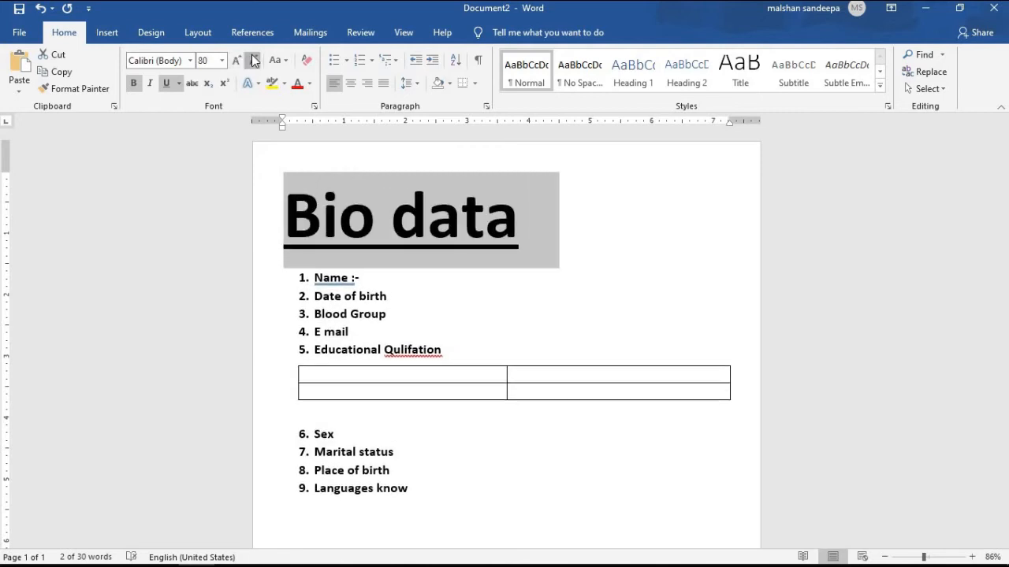
pyautogui.click(253, 59)
pyautogui.click(253, 60)
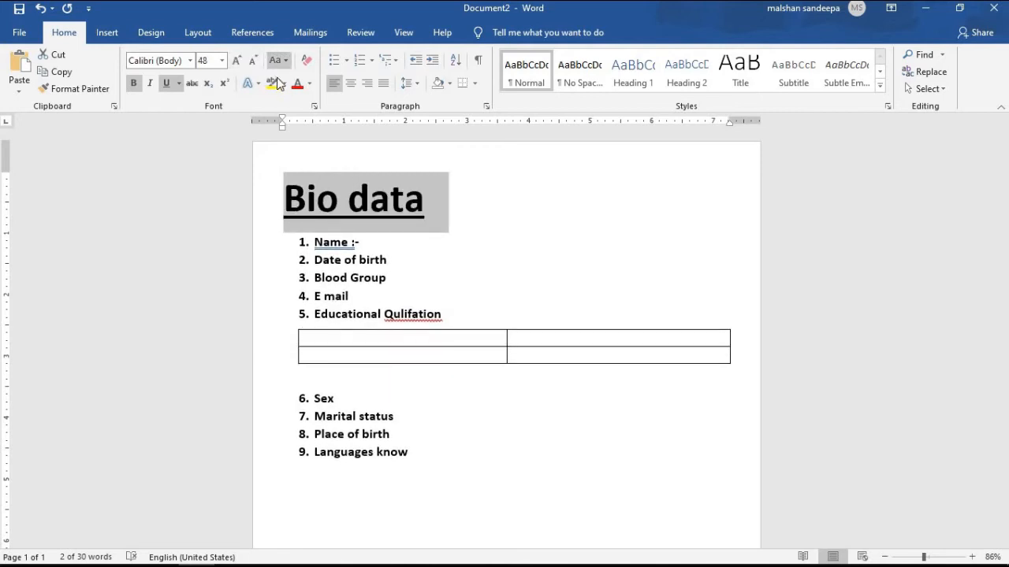
pyautogui.click(352, 81)
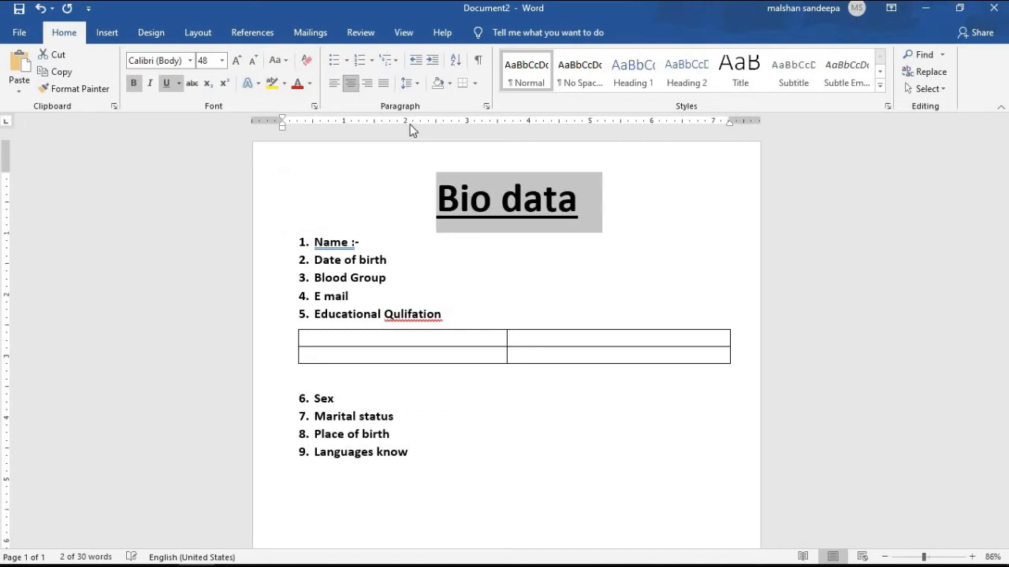
# Move the ":-" after "Name" further along the line by retyping it after tab spacing
pyautogui.click(574, 295)
pyautogui.doubleClick(356, 242)
pyautogui.press('BackSpace')
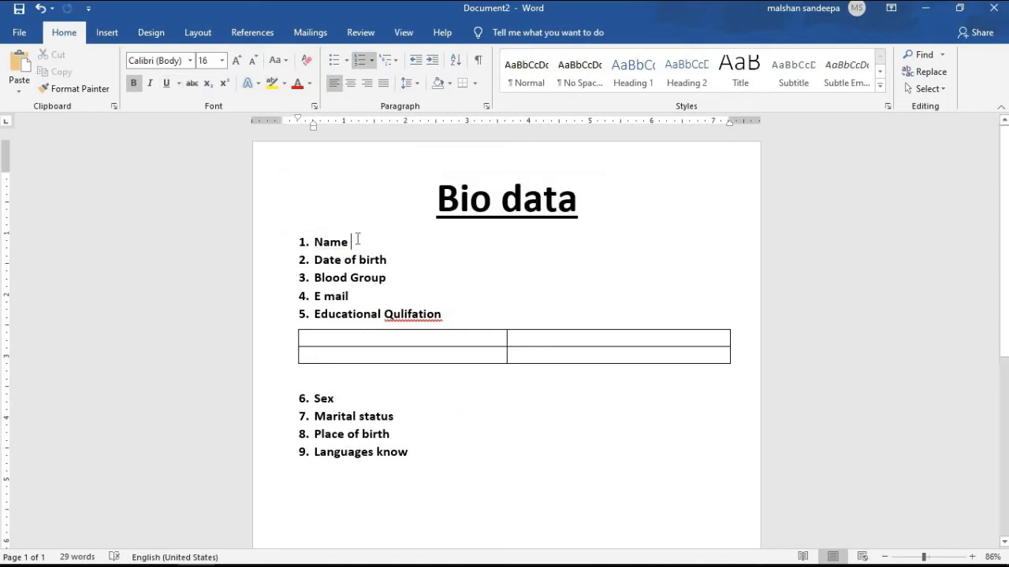
pyautogui.press('Tab')
pyautogui.press('Tab')
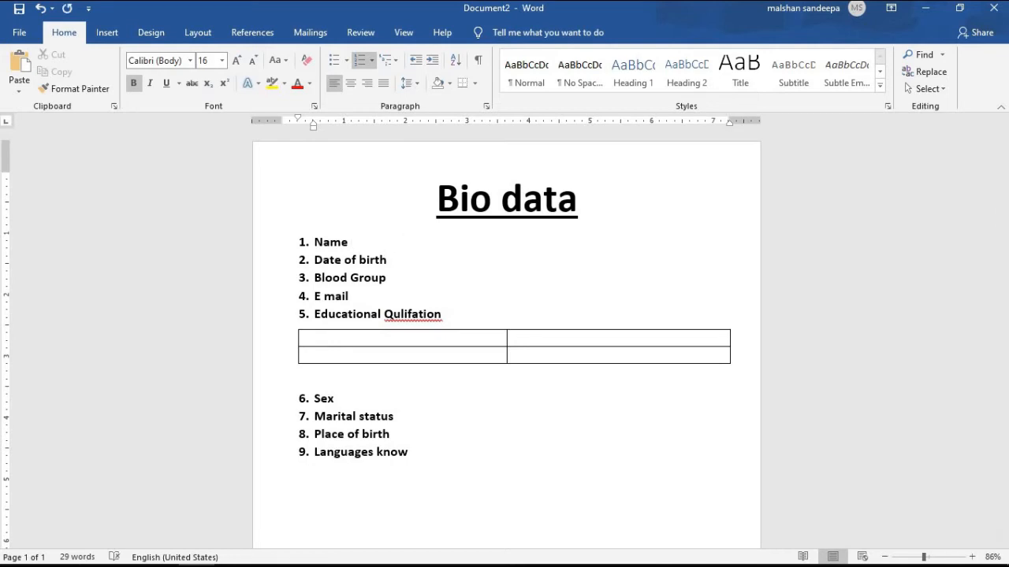
pyautogui.press('BackSpace')
pyautogui.write('-')
# Add a ":-" after "Date of birth", "Blood Group" and "E mail", aligned with the one on the "Name" line
pyautogui.click(412, 259)
pyautogui.write(':-')
pyautogui.click(426, 275)
pyautogui.write(':-')
pyautogui.click(430, 299)
pyautogui.write(':_')
pyautogui.press('BackSpace')
pyautogui.write('-')
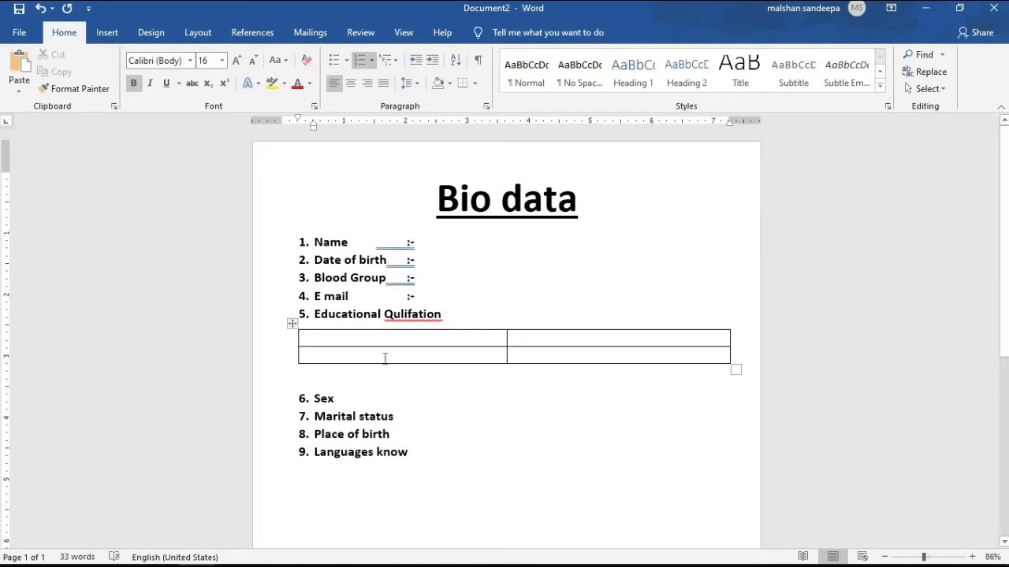
# Label the two rows of the educational qualifications table "O/L" and "A/L" in the first column
pyautogui.click(351, 340)
pyautogui.write('O/L')
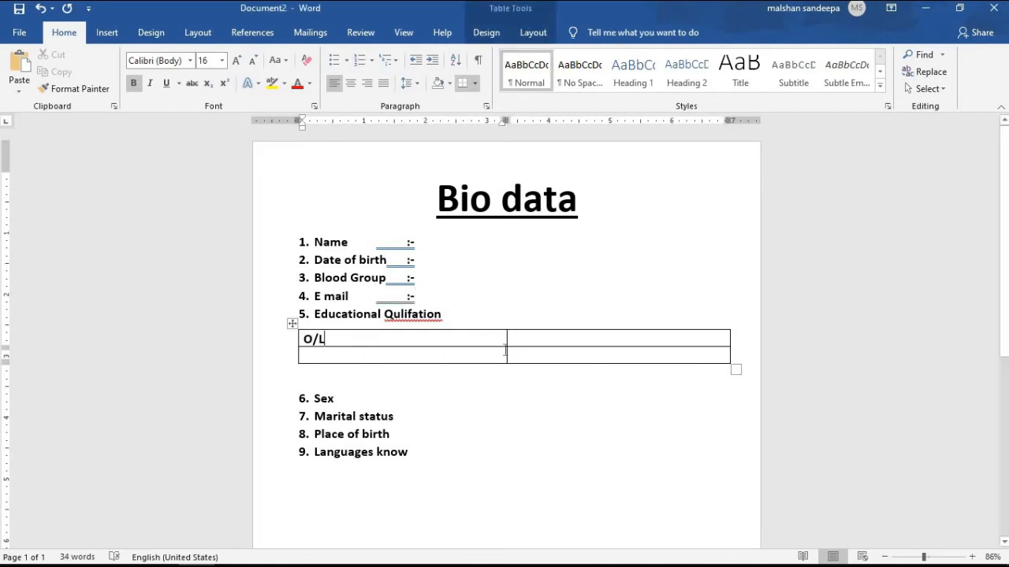
pyautogui.click(349, 355)
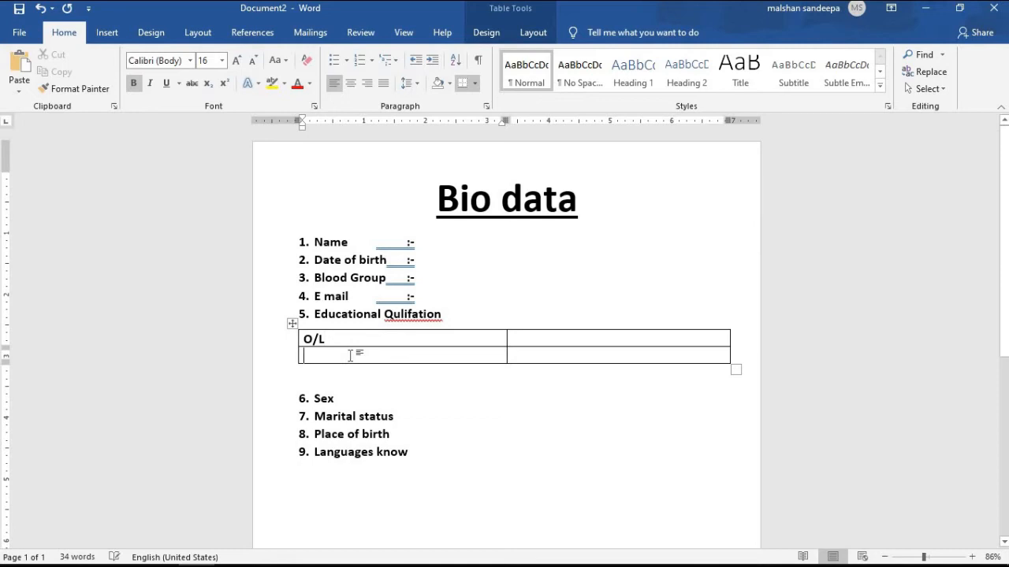
pyautogui.write('A/L')
# Add a ":-" after "Sex", "Marital status", "Place of birth" and "Languages know", aligned with those in the fields above
pyautogui.click(388, 396)
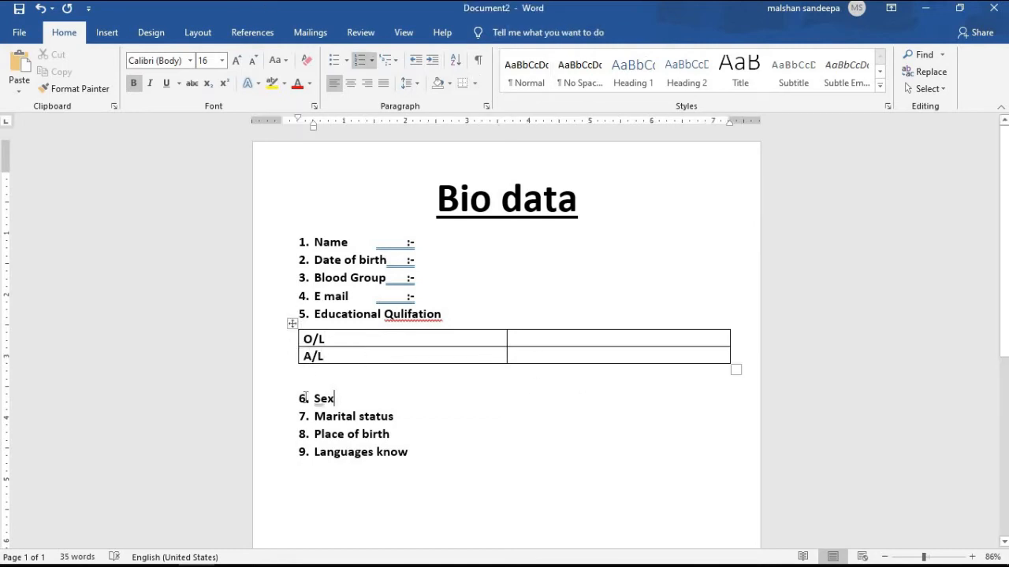
pyautogui.click(356, 382)
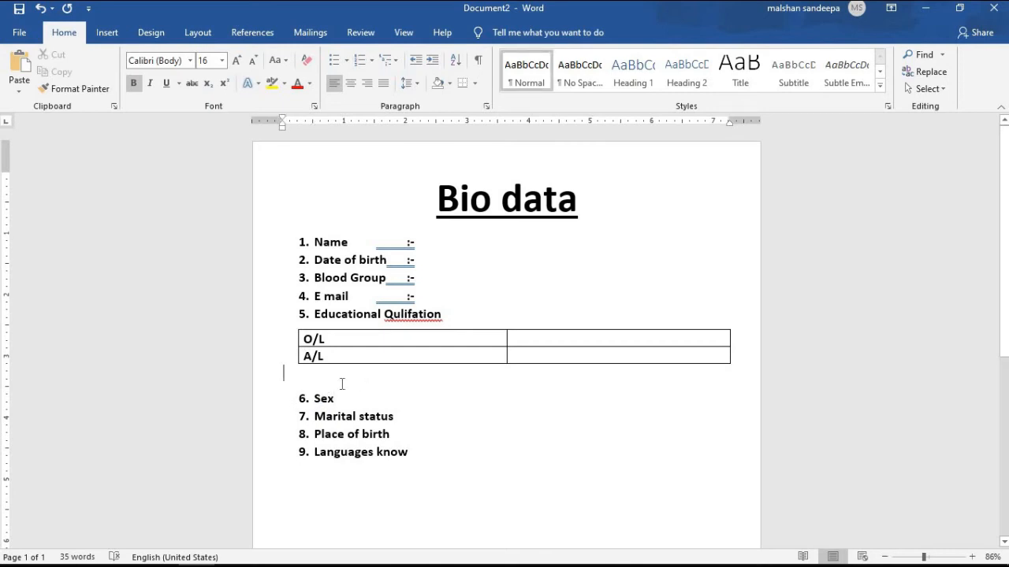
pyautogui.press('Down')
pyautogui.click(413, 412)
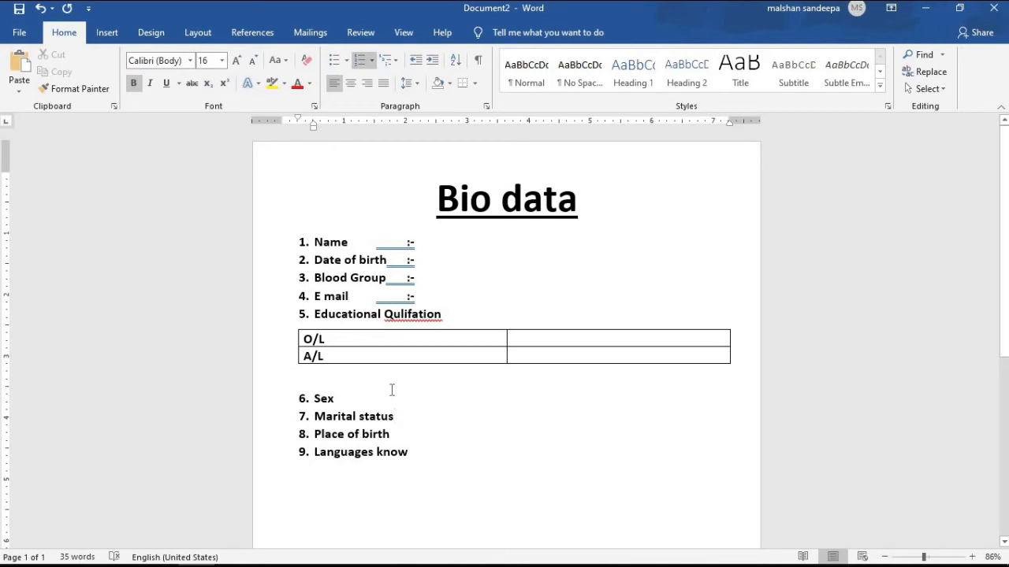
pyautogui.press('Tab')
pyautogui.write(':-')
pyautogui.click(406, 415)
pyautogui.write(':-')
pyautogui.click(417, 434)
pyautogui.write(':-')
pyautogui.click(432, 450)
pyautogui.write(':-')
# Set the line spacing of the whole document to 2.0
pyautogui.scroll(-8, 850, 315)
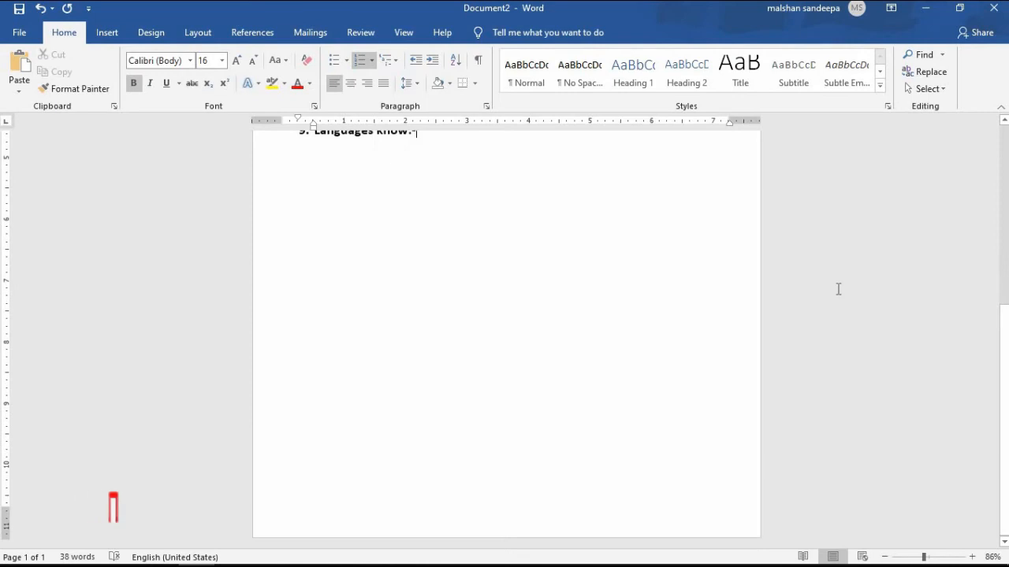
pyautogui.scroll(8, 838, 289)
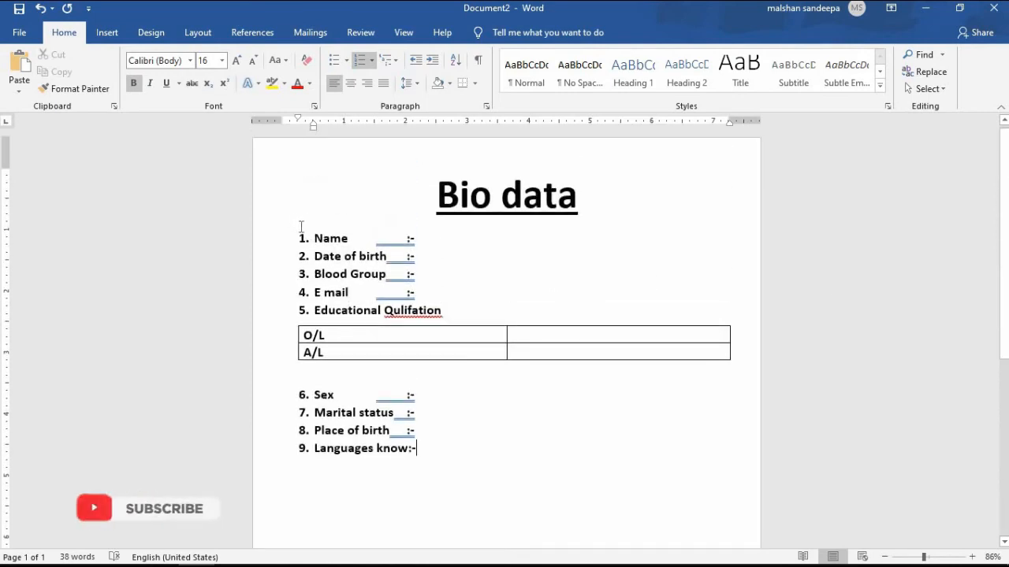
pyautogui.hotkey('ctrl', 'a')
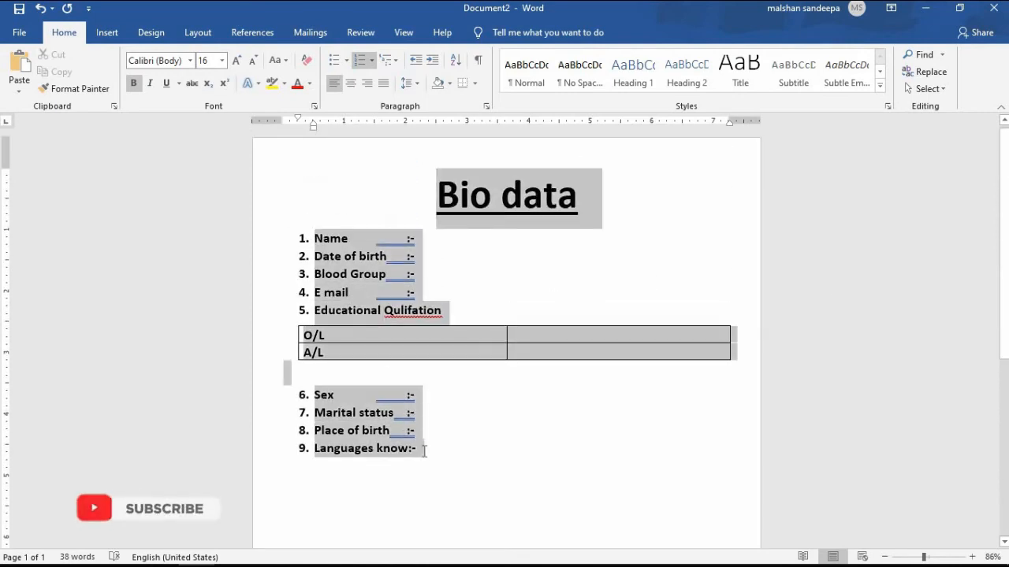
pyautogui.click(414, 84)
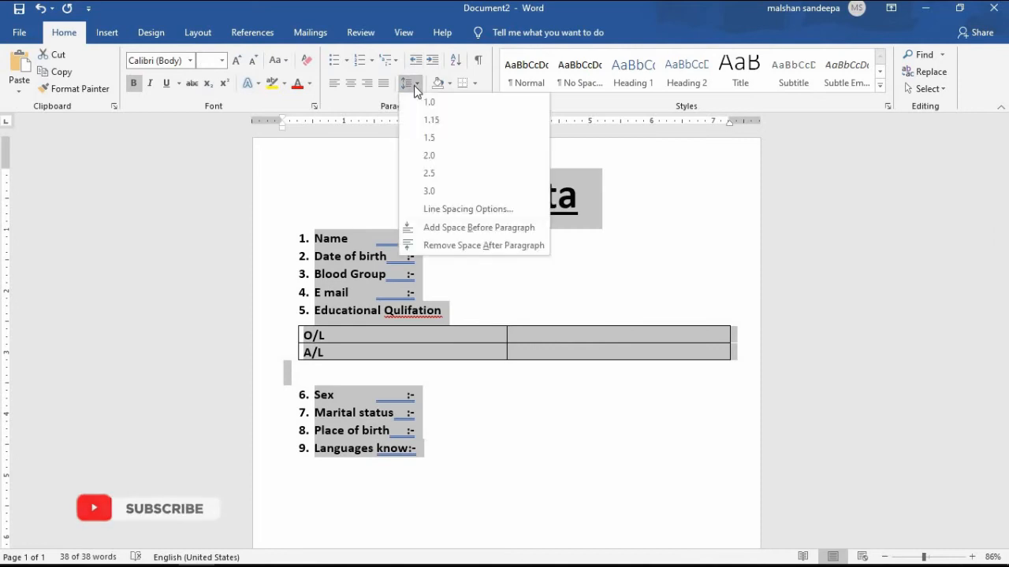
pyautogui.click(432, 156)
pyautogui.scroll(-6, 584, 299)
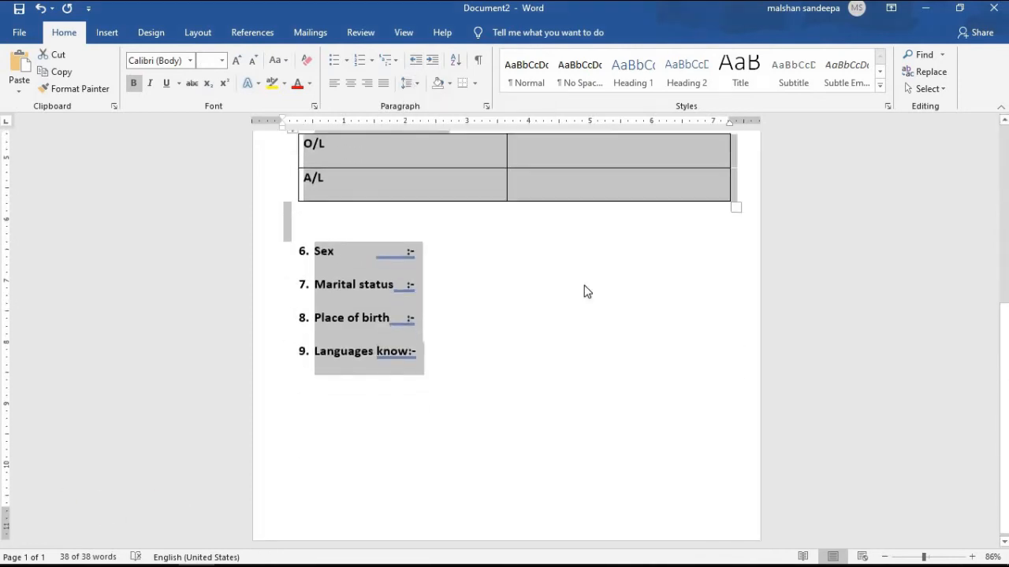
pyautogui.scroll(3, 623, 324)
pyautogui.click(629, 360)
# Increase the heights of the "A/L" and "O/L" table rows, making the "O/L" row much taller
pyautogui.moveTo(487, 313); pyautogui.dragTo(523, 323)
pyautogui.click(325, 337)
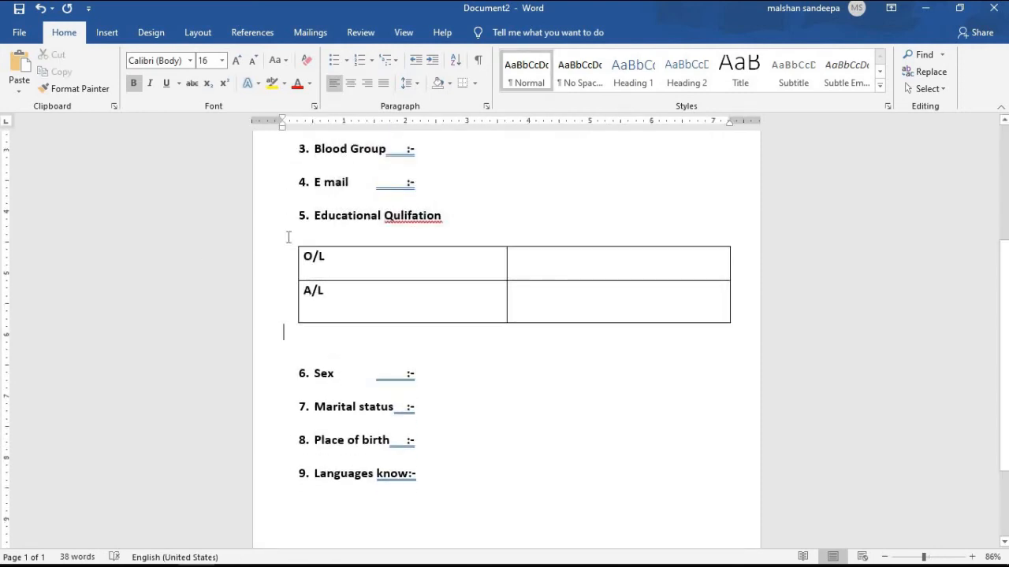
pyautogui.moveTo(531, 280); pyautogui.dragTo(544, 346)
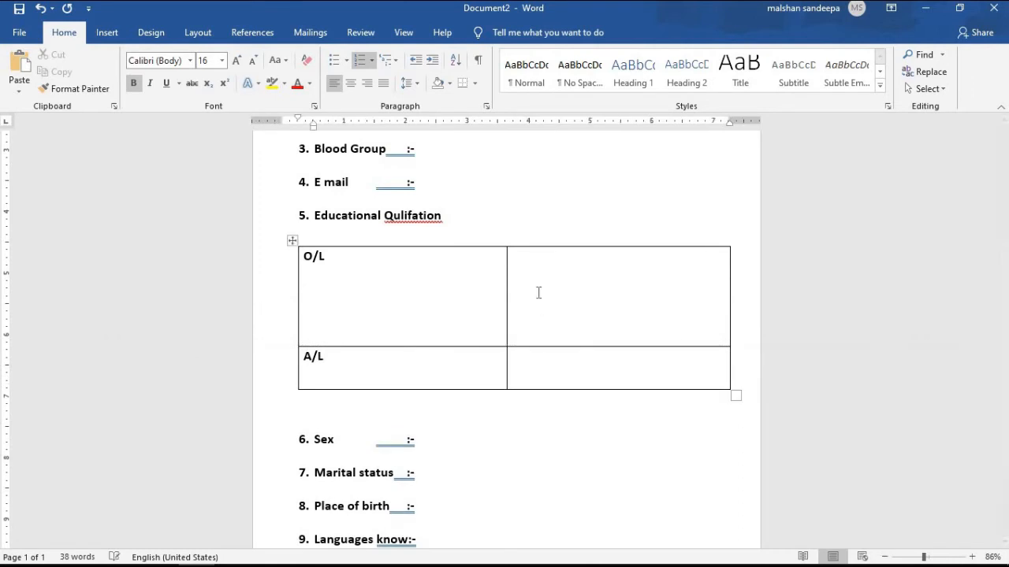
# Enter a numbered list of nine items, A to I, in the empty cell beside "O/L"
pyautogui.click(521, 268)
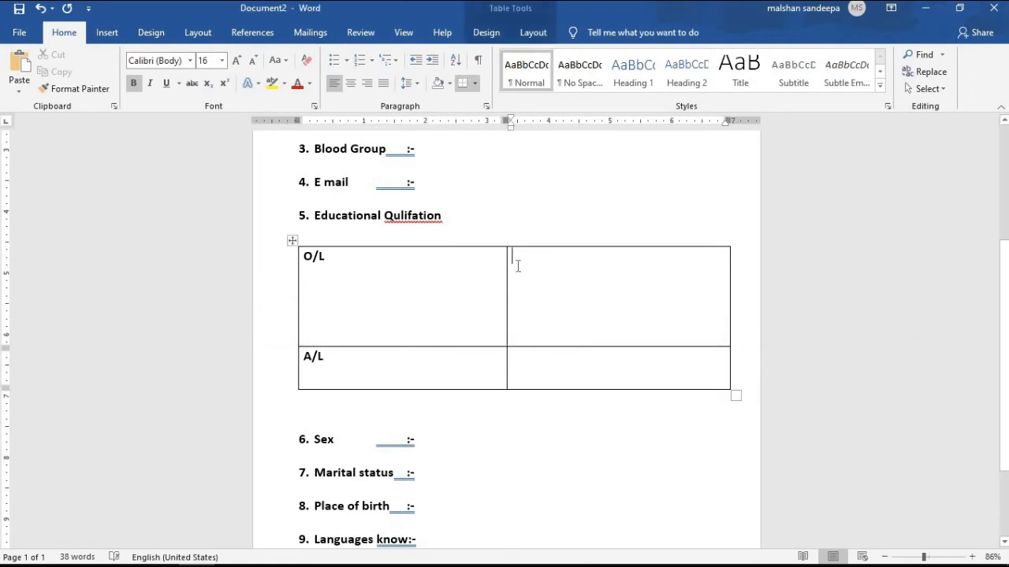
pyautogui.click(360, 63)
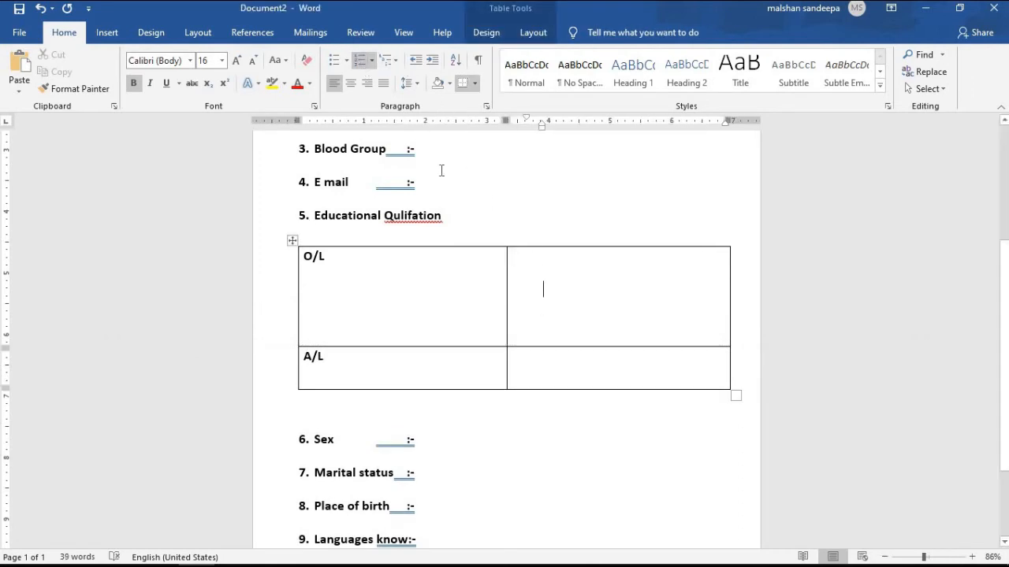
pyautogui.click(360, 61)
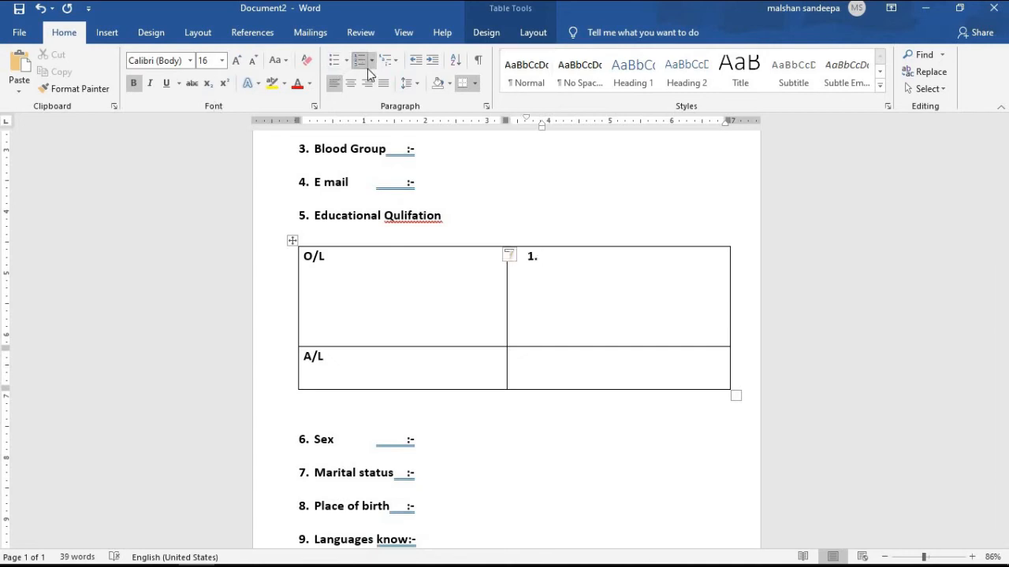
pyautogui.write('a')
pyautogui.press('Return')
pyautogui.write('b')
pyautogui.press('Return')
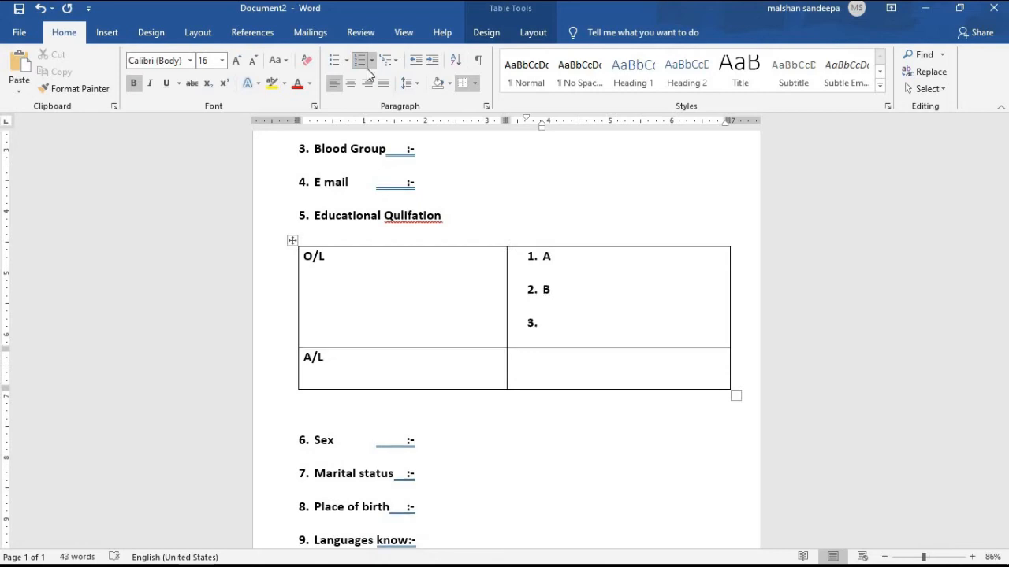
pyautogui.write('c')
pyautogui.press('Return')
pyautogui.write('d e f g h i')
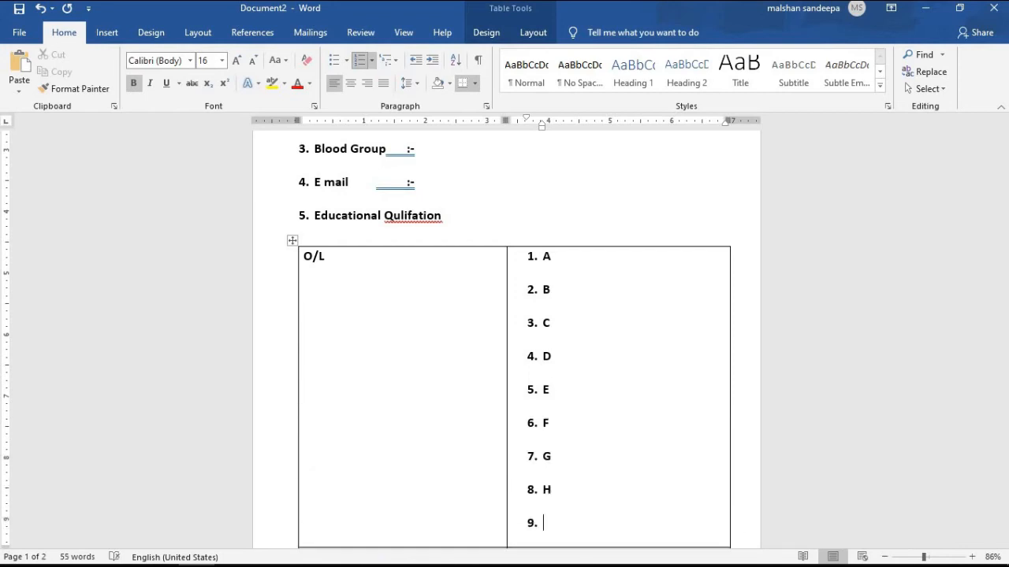
pyautogui.press('BackSpace')
pyautogui.press('BackSpace')
# Set the line spacing of the A to I list in the "O/L" row to 1.0
pyautogui.moveTo(529, 467)
pyautogui.mouseDown()
pyautogui.moveTo(510, 347)
pyautogui.moveTo(555, 276)
pyautogui.mouseUp()
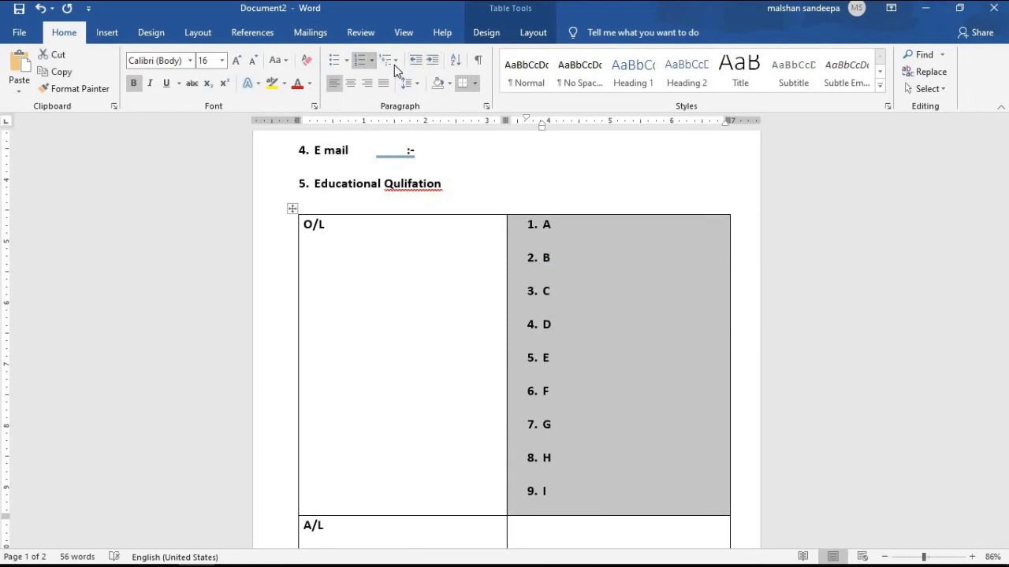
pyautogui.click(409, 83)
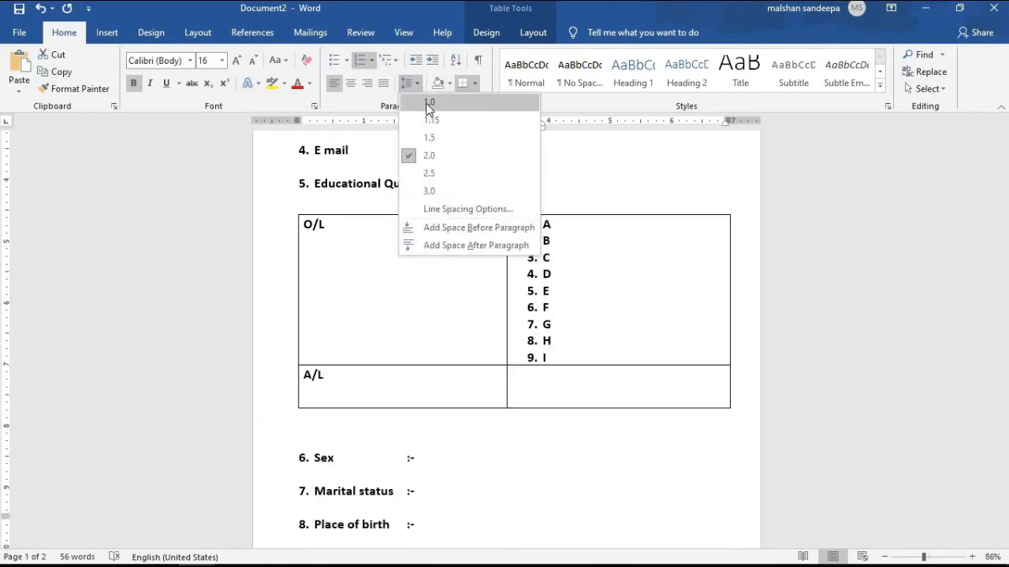
pyautogui.click(427, 102)
pyautogui.click(614, 167)
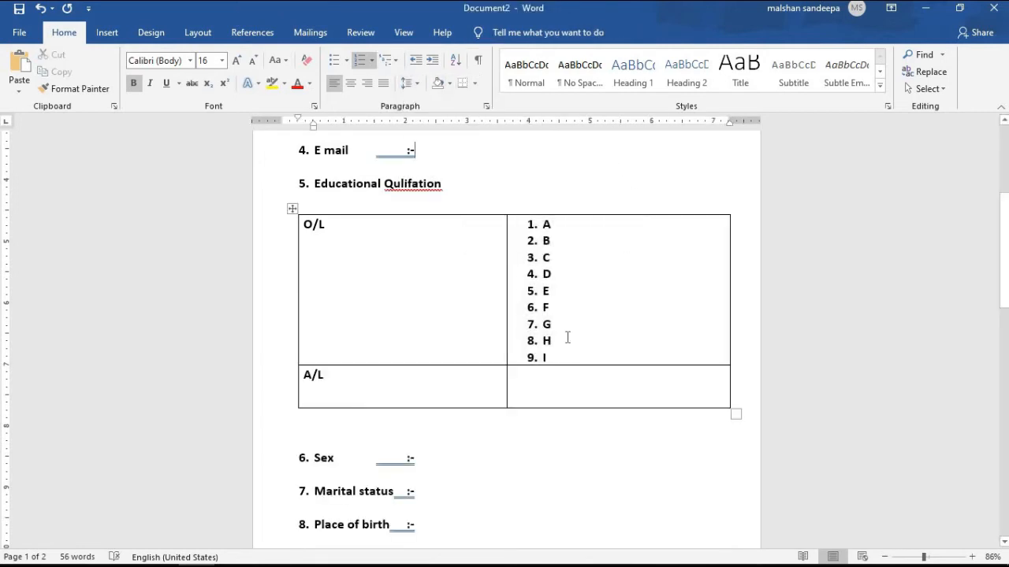
# Enter a numbered list with CM, PH, IT and EN in the empty cell beside "A/L"
pyautogui.click(543, 386)
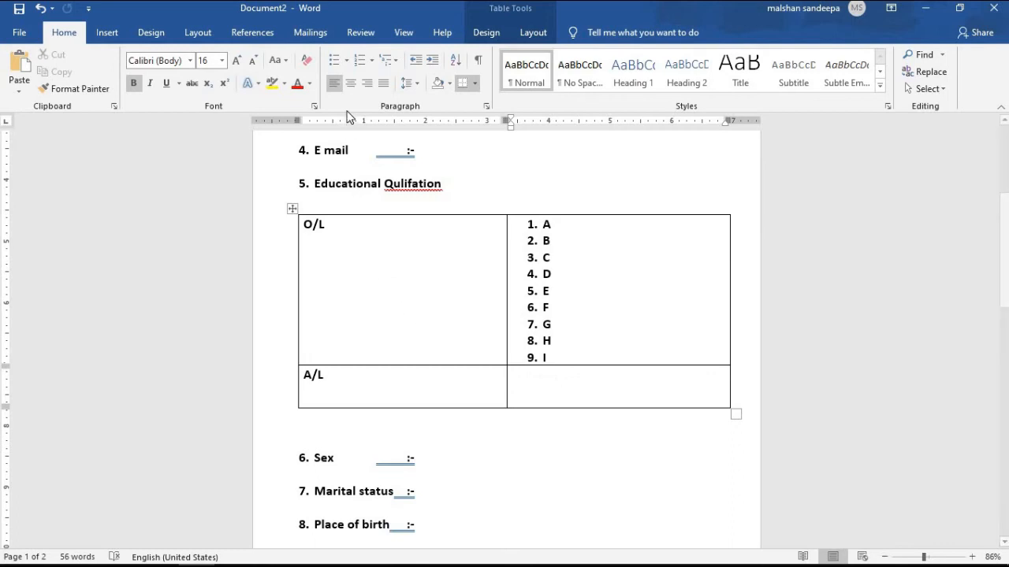
pyautogui.click(362, 62)
pyautogui.write('Cm')
pyautogui.press('Return')
pyautogui.write('PH')
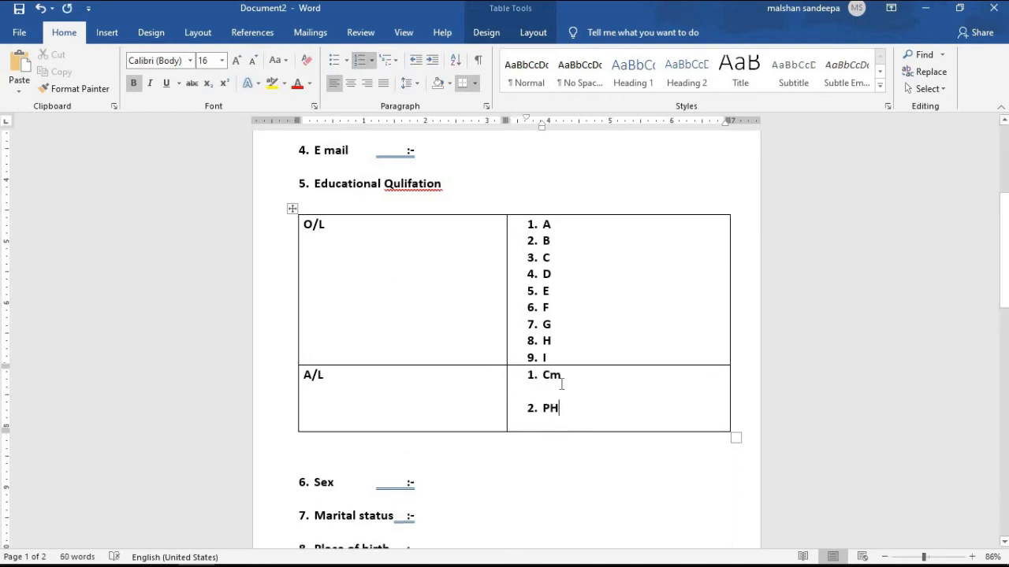
pyautogui.press('Return')
pyautogui.press('Return')
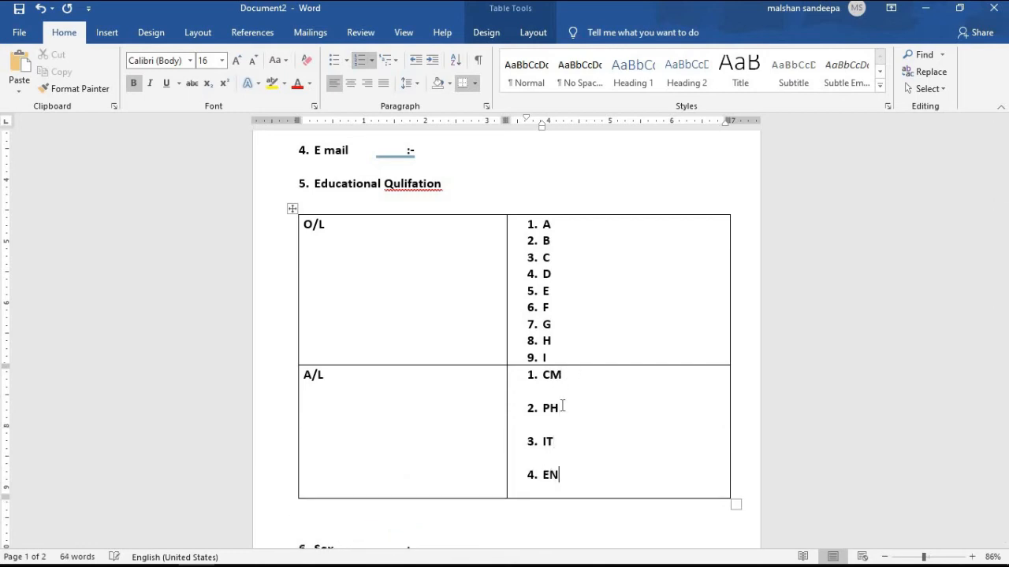
# Set the line spacing of the CM, PH, IT and EN list to 1.0
pyautogui.moveTo(593, 478); pyautogui.dragTo(525, 387)
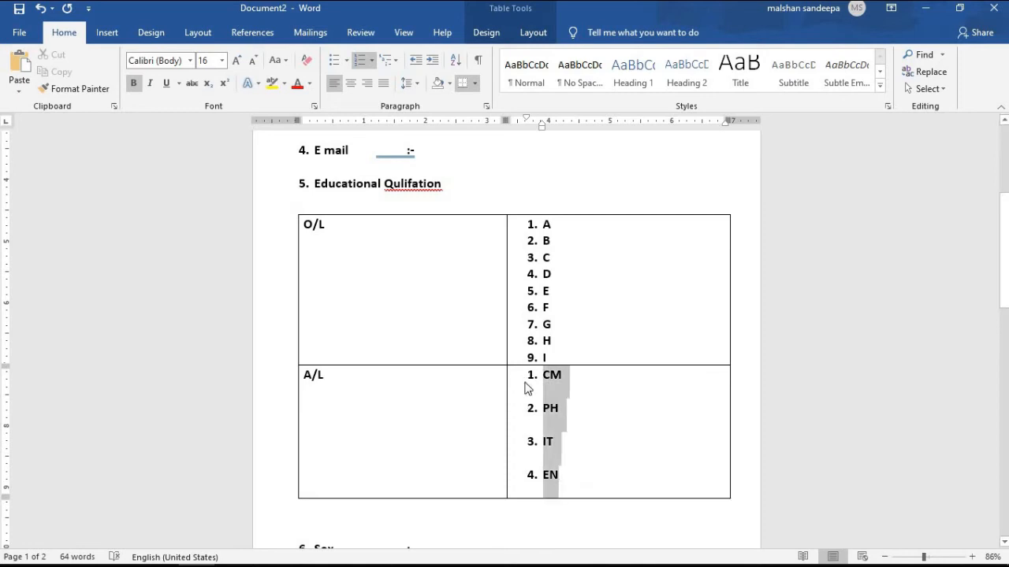
pyautogui.click(415, 82)
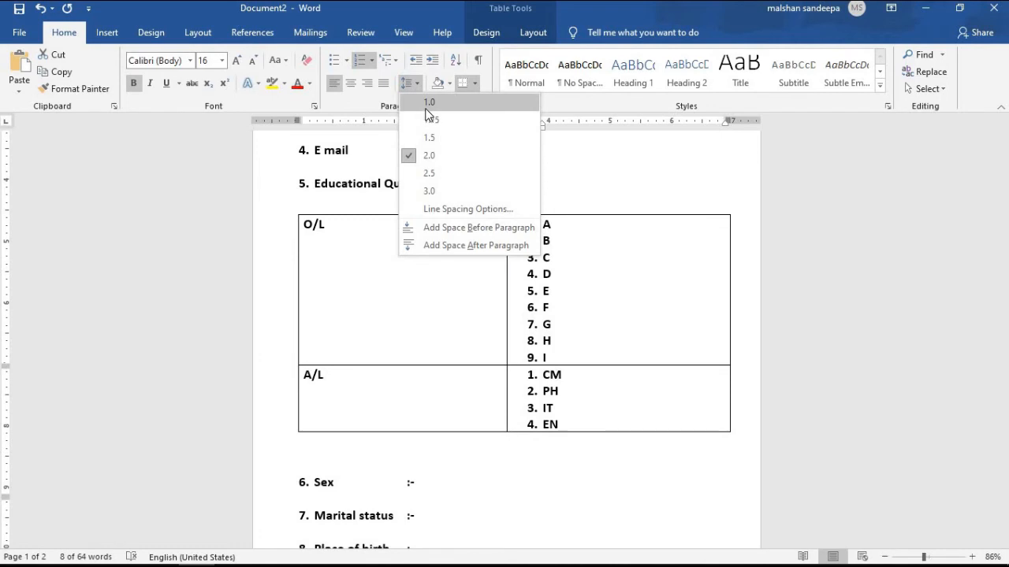
pyautogui.click(426, 104)
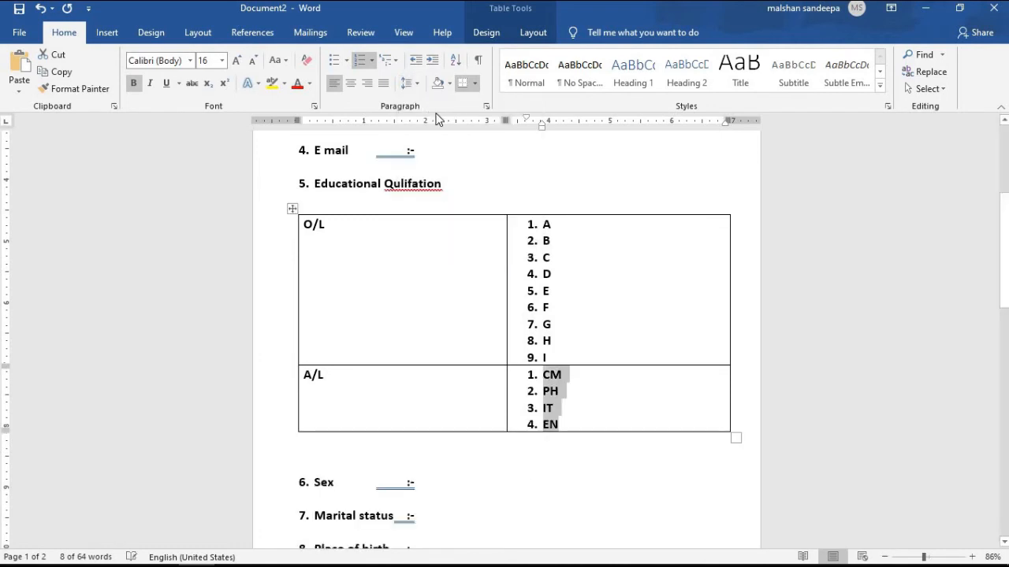
pyautogui.click(659, 505)
pyautogui.scroll(-5, 569, 291)
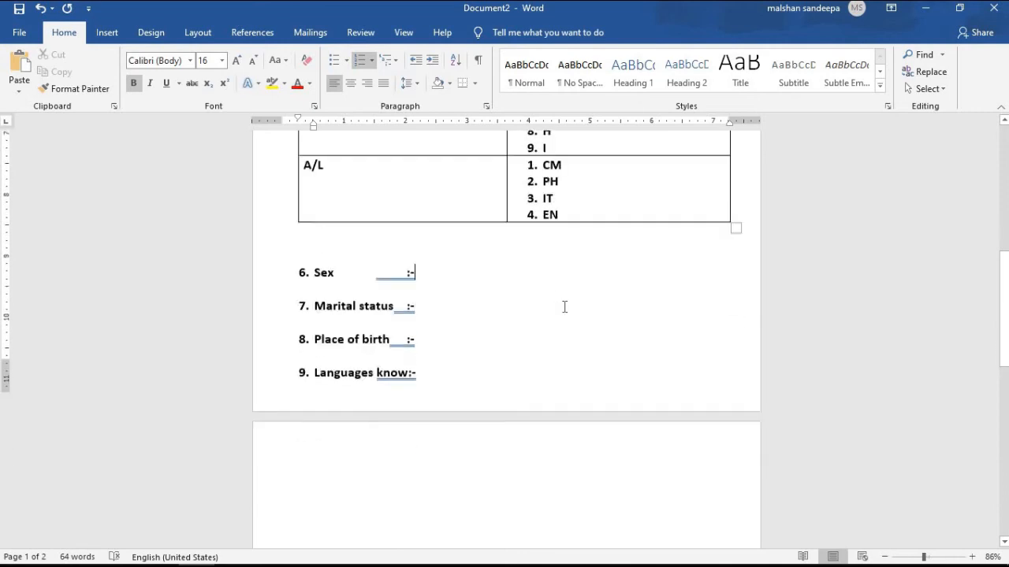
pyautogui.scroll(-8, 564, 306)
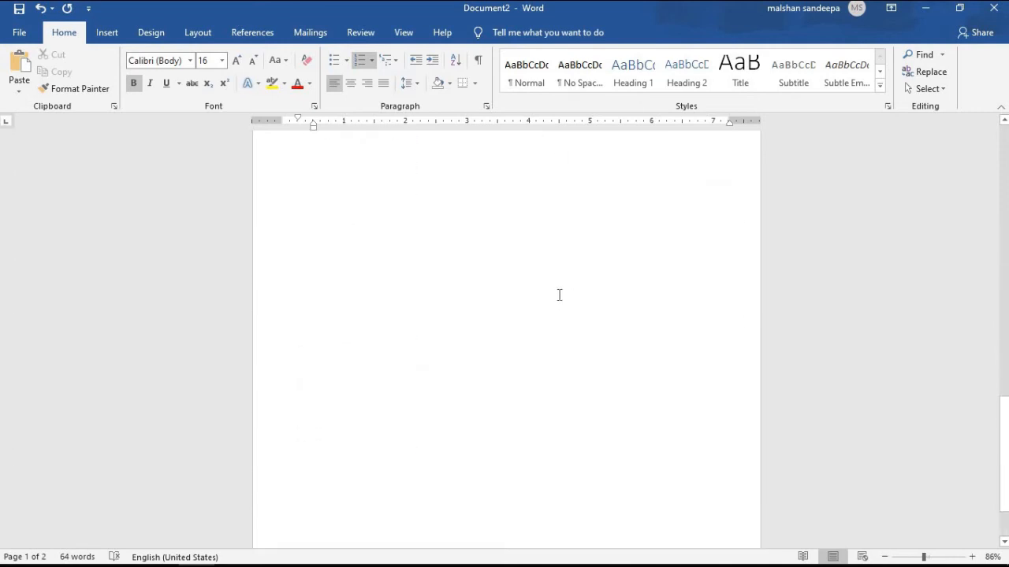
pyautogui.scroll(10, 559, 295)
pyautogui.scroll(5, 487, 380)
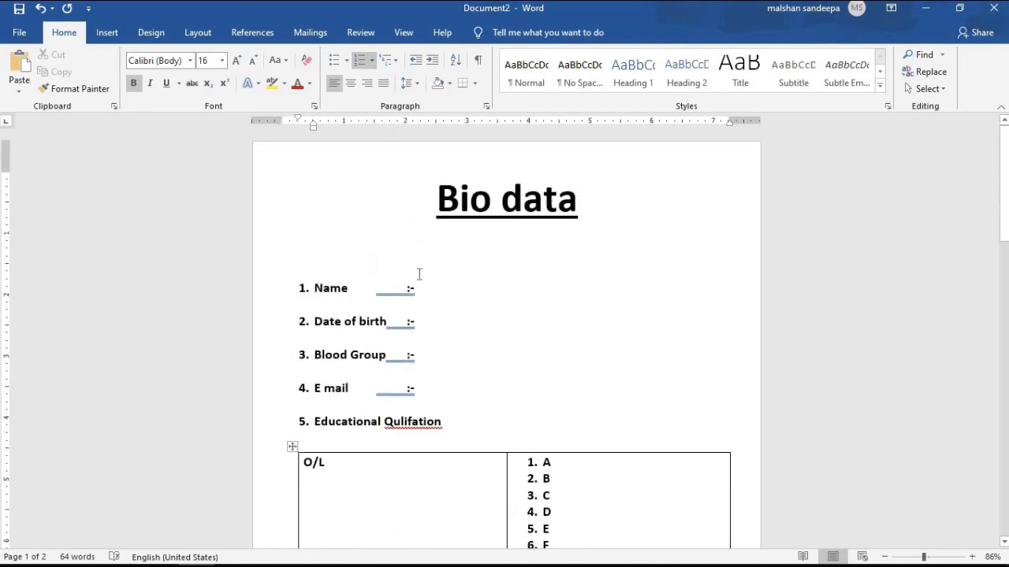
pyautogui.click(419, 274)
pyautogui.click(292, 283)
pyautogui.click(569, 250)
pyautogui.moveTo(434, 237); pyautogui.dragTo(464, 295)
pyautogui.click(410, 83)
pyautogui.click(645, 293)
# Reduce the line spacing of the "Bio data" title to close the gap above the "Name" line
pyautogui.moveTo(556, 228); pyautogui.dragTo(423, 194)
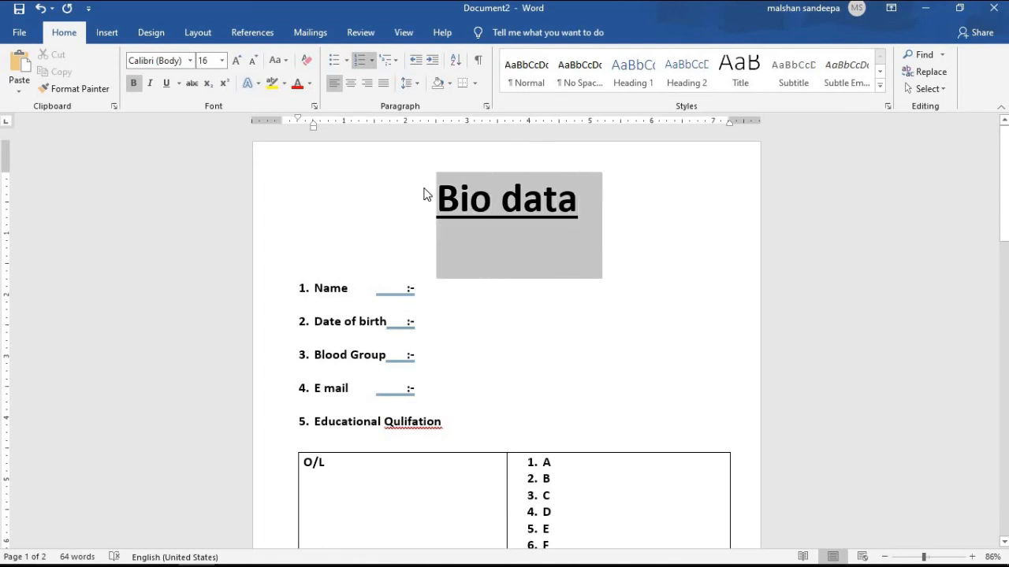
pyautogui.click(408, 83)
pyautogui.click(601, 239)
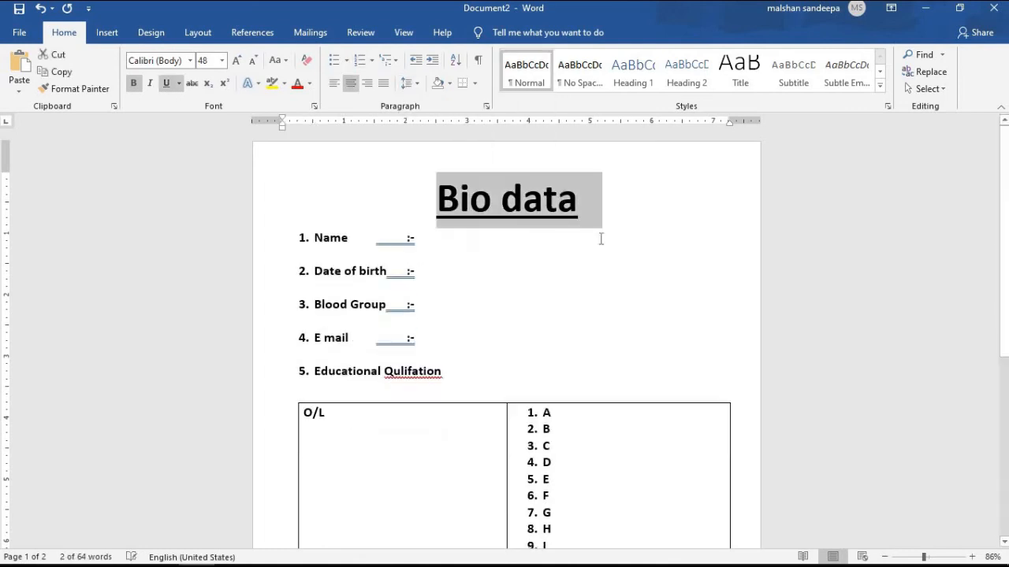
pyautogui.click(626, 270)
# Draw a rectangle shape in the empty space beside the "Bio data" title
pyautogui.scroll(-6, 714, 315)
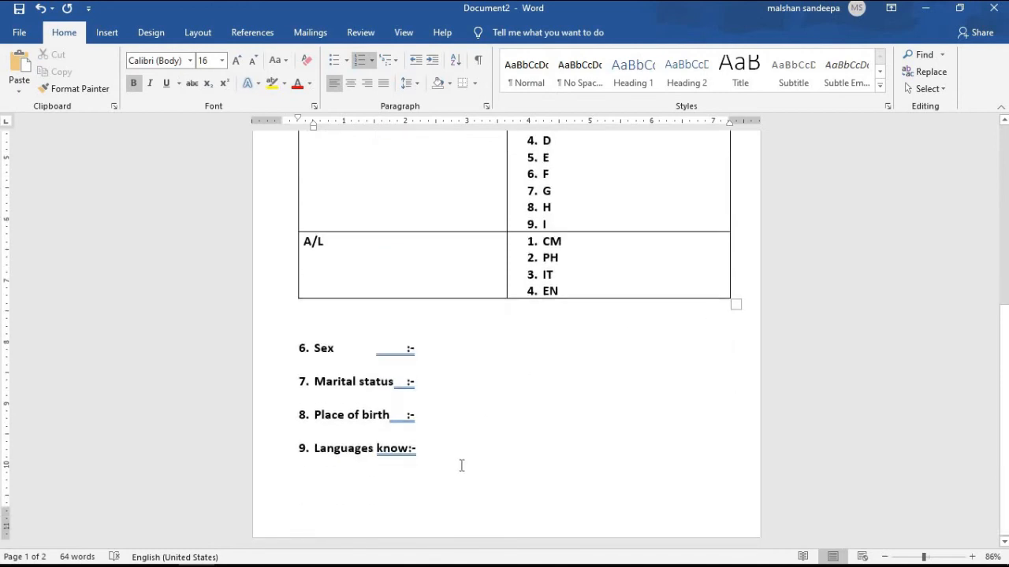
pyautogui.scroll(5, 617, 444)
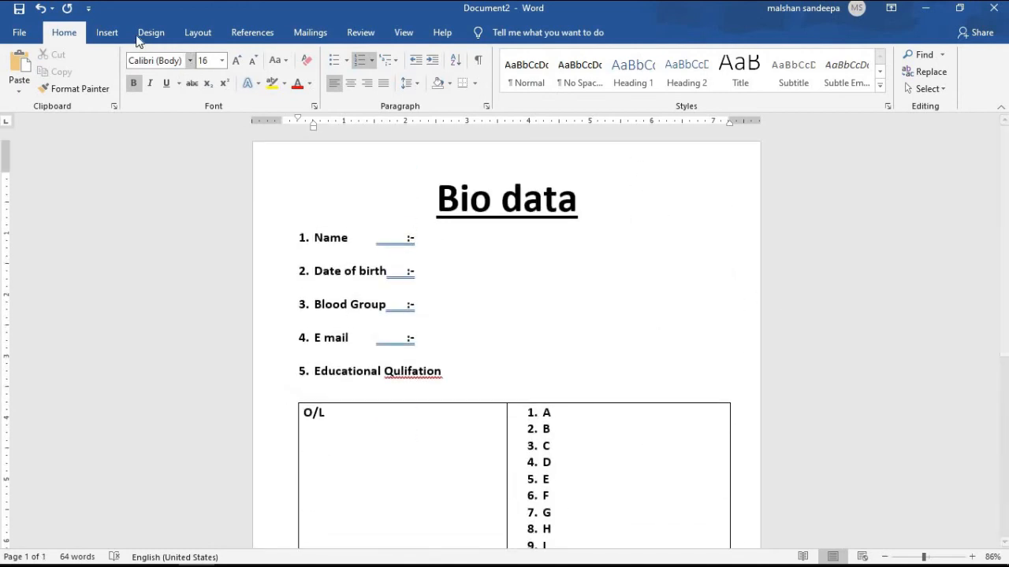
pyautogui.click(107, 32)
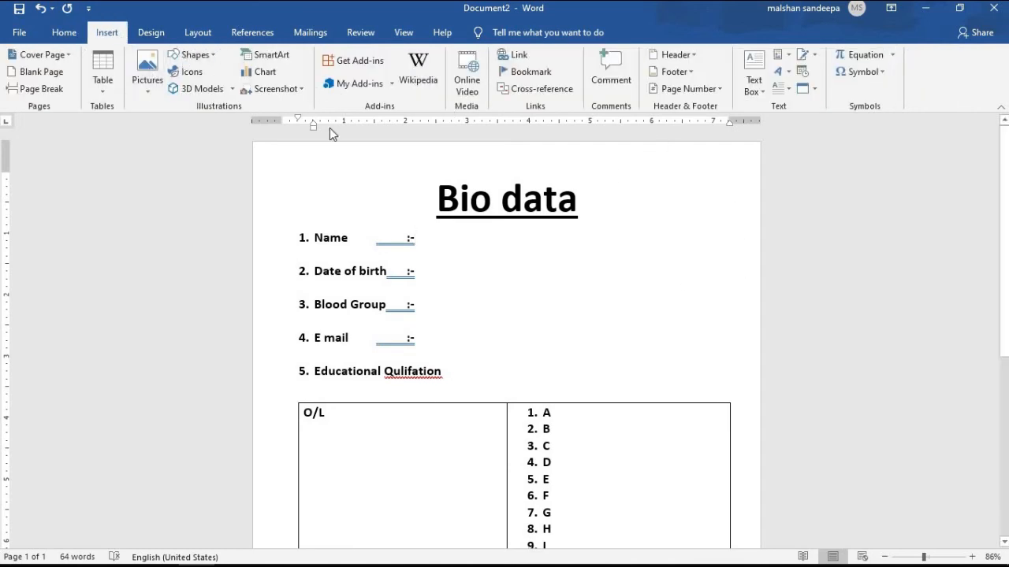
pyautogui.click(212, 60)
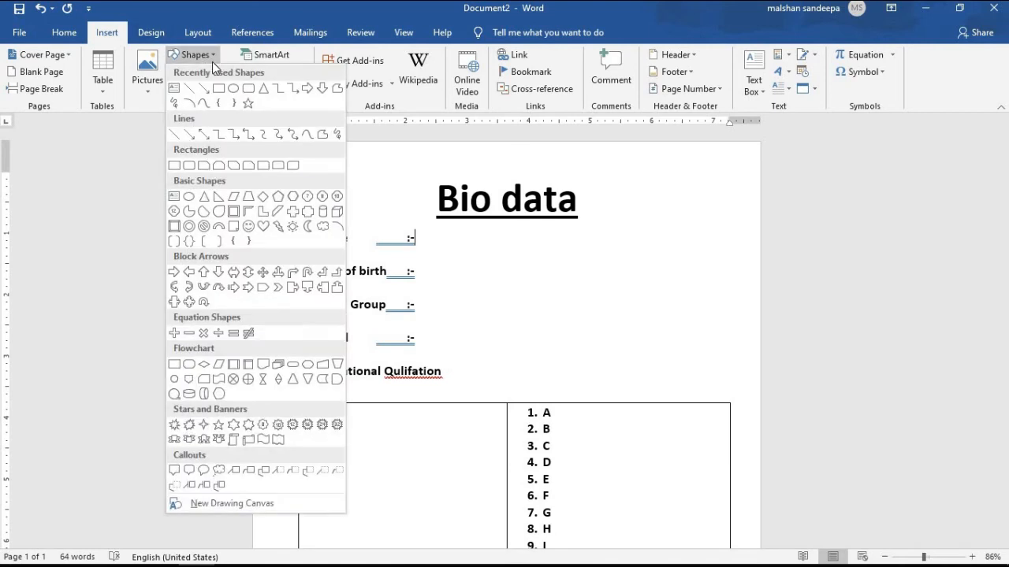
pyautogui.click(220, 91)
pyautogui.moveTo(635, 178)
pyautogui.mouseDown()
pyautogui.moveTo(709, 286)
pyautogui.moveTo(724, 290)
pyautogui.mouseUp()
# Size the rectangle to 2" high by 1.49" wide and position it in the page's upper-right corner
pyautogui.click(950, 81)
pyautogui.click(948, 63)
pyautogui.write('1')
pyautogui.click(945, 81)
pyautogui.write('1')
pyautogui.click(878, 162)
pyautogui.click(671, 241)
pyautogui.moveTo(698, 241); pyautogui.dragTo(675, 224)
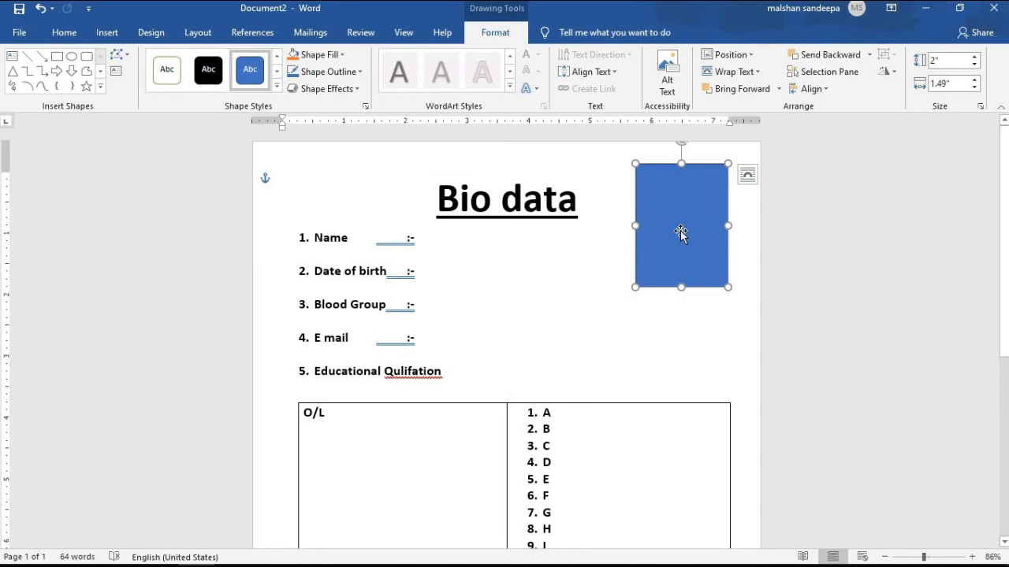
# Fill the rectangle beside the title with white
pyautogui.rightClick(681, 237)
pyautogui.click(727, 195)
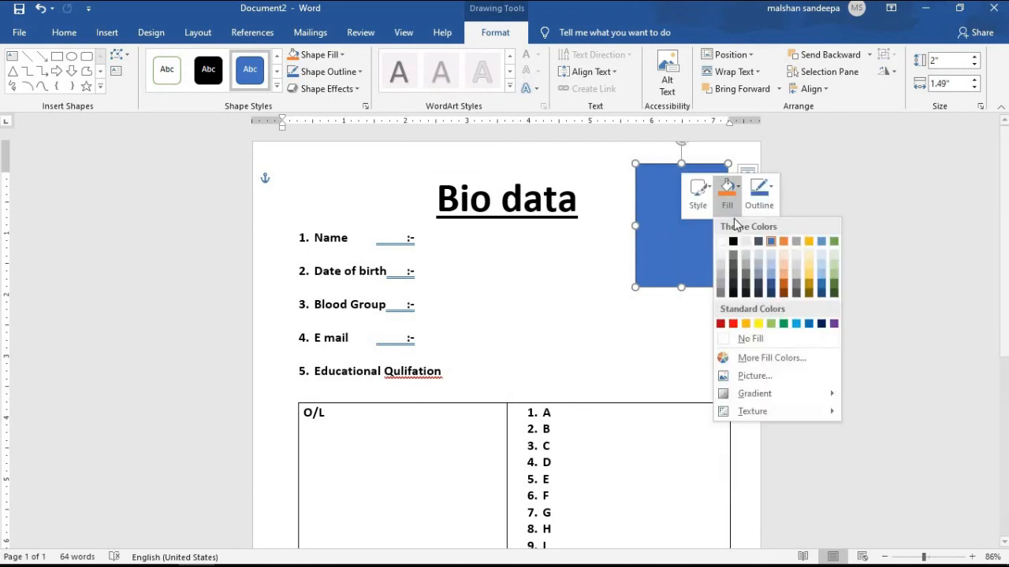
pyautogui.click(722, 242)
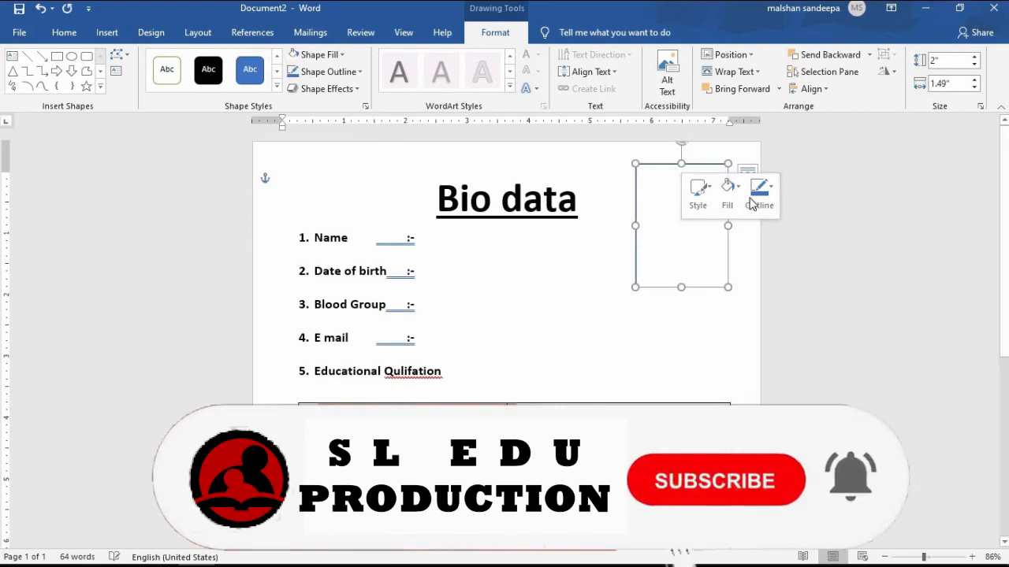
# Give the rectangle a thicker outline and colour the outline black
pyautogui.click(762, 199)
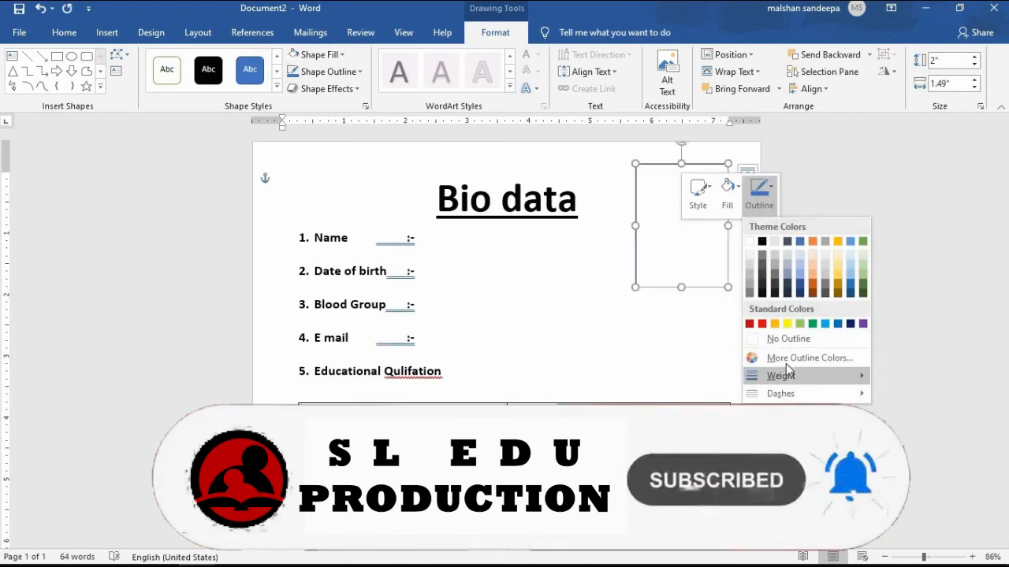
pyautogui.moveTo(783, 376)
pyautogui.click(933, 461)
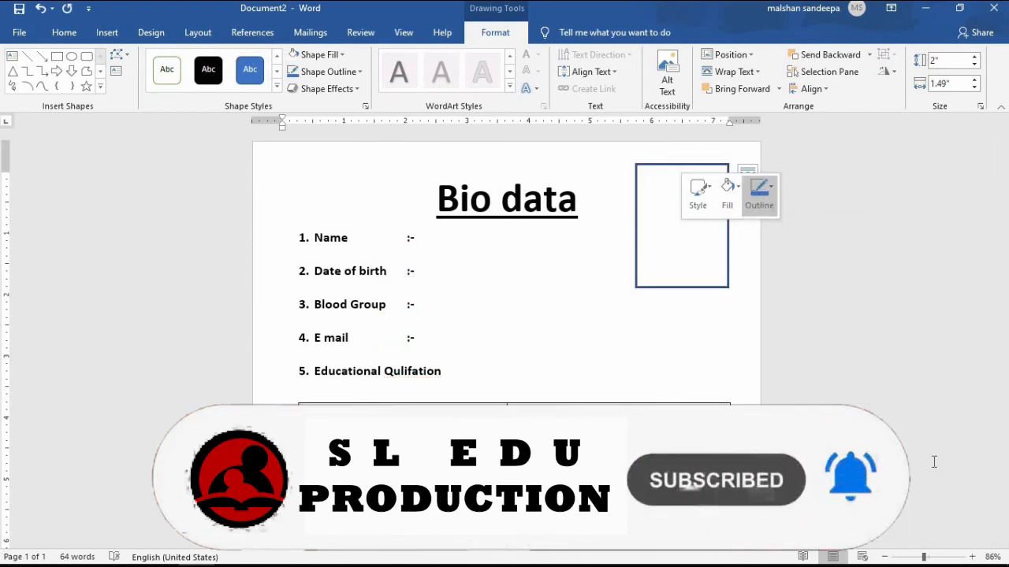
pyautogui.click(758, 194)
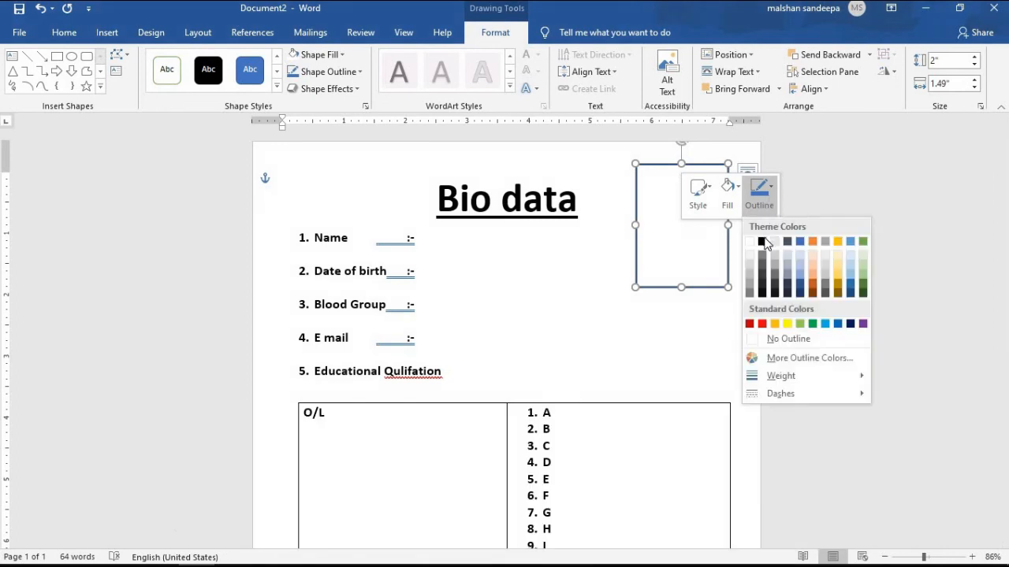
pyautogui.click(762, 241)
pyautogui.click(854, 256)
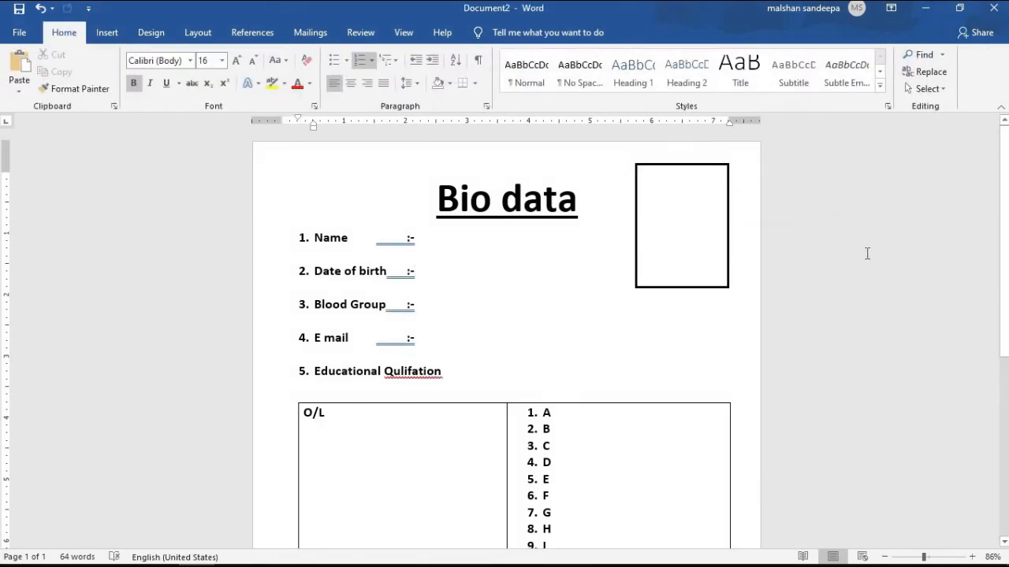
# Add two dashed lines side by side below "Languages know" and centre the label "Date" under the first one
pyautogui.scroll(-5, 865, 255)
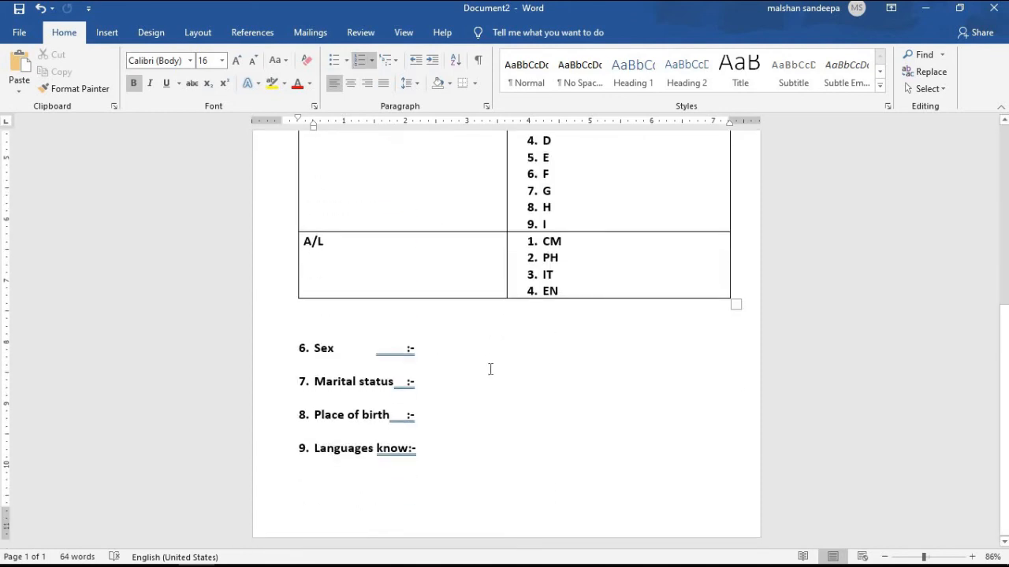
pyautogui.click(347, 498)
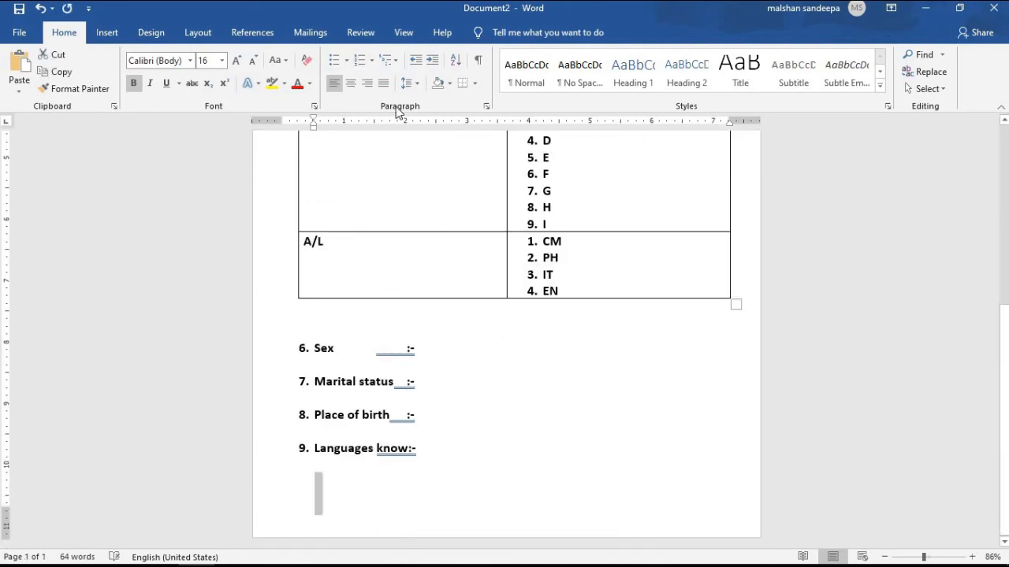
pyautogui.write('------------------------')
pyautogui.press('Return')
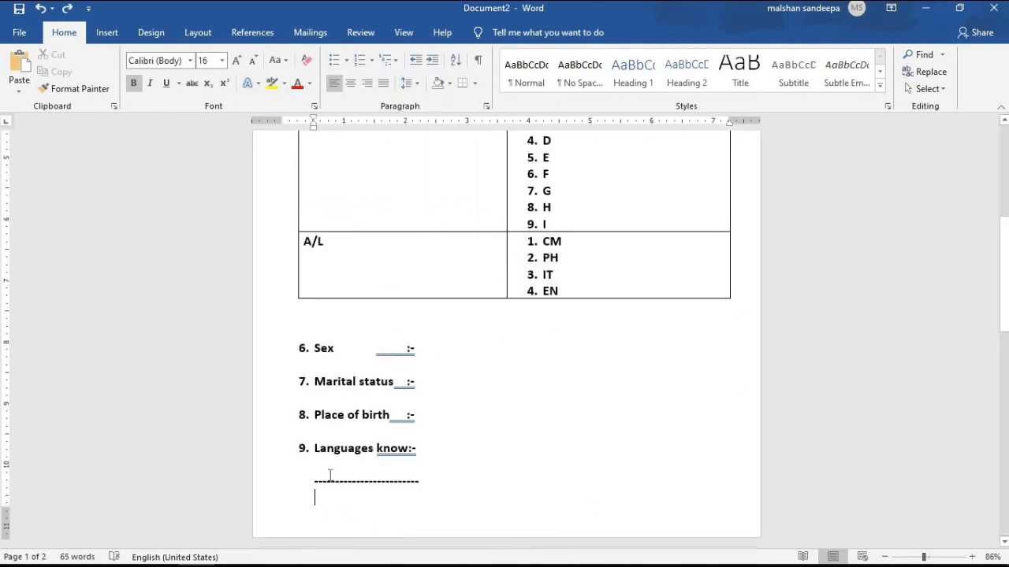
pyautogui.write('Dat')
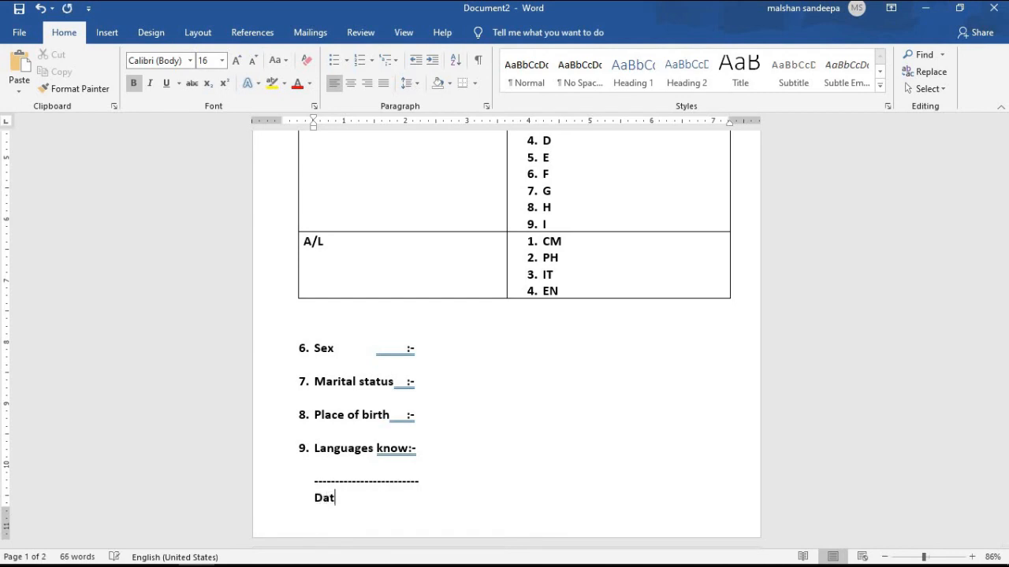
pyautogui.write('e')
pyautogui.click(314, 497)
pyautogui.write('-------------------------')
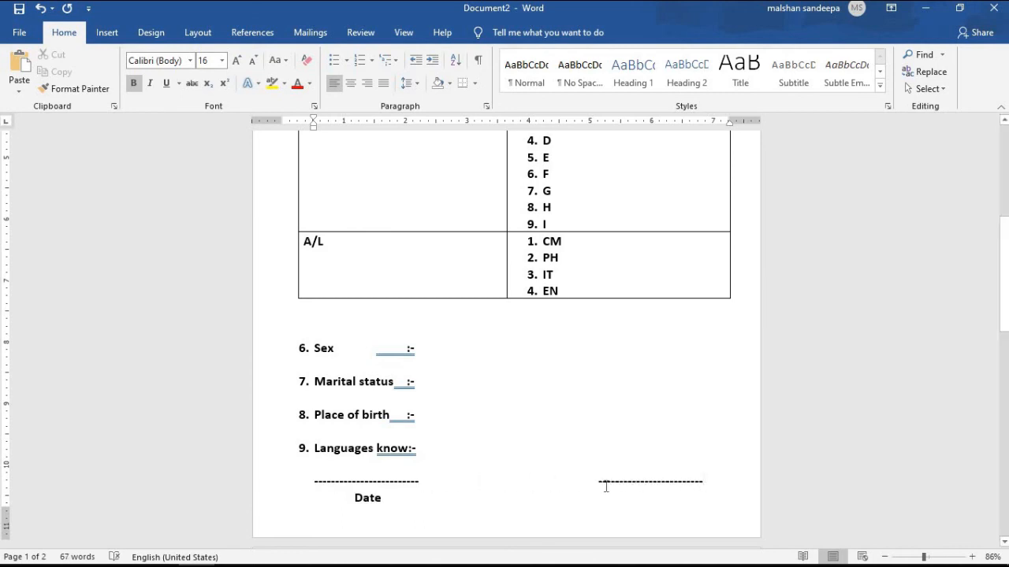
# Add the label "signature" beneath the second dashed line, correcting its spelling with the suggested word
pyautogui.press('Down')
pyautogui.press('Tab')
pyautogui.press('Tab')
pyautogui.press('Tab')
pyautogui.write('signture')
pyautogui.rightClick(640, 498)
pyautogui.click(651, 498)
pyautogui.write('t')
pyautogui.rightClick(654, 498)
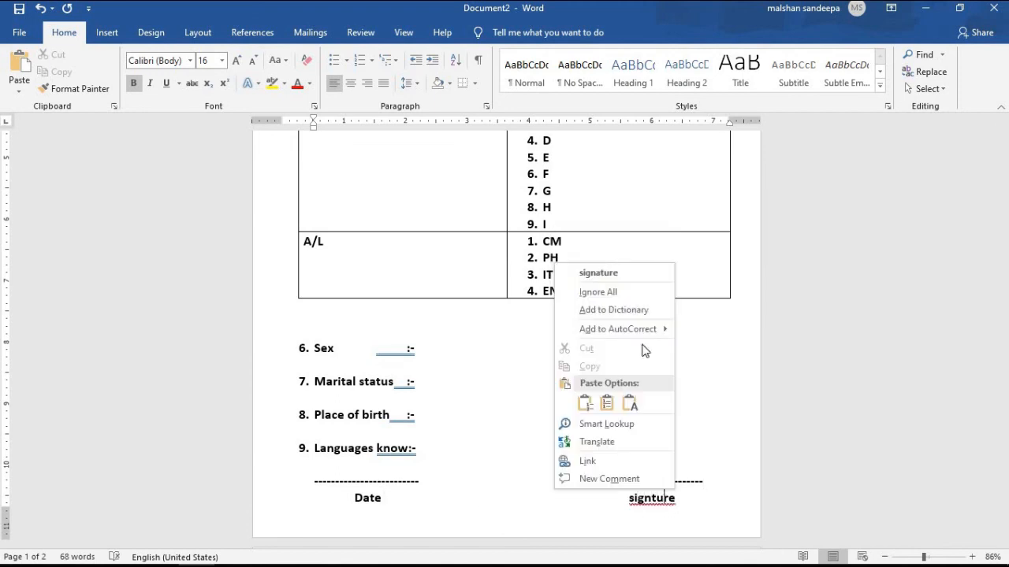
pyautogui.click(609, 273)
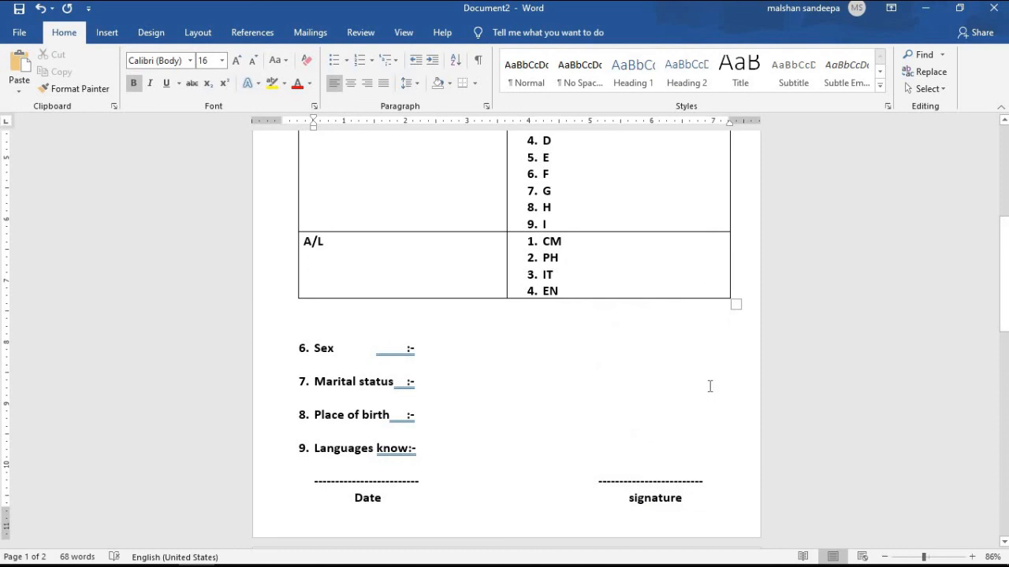
# Remove the blank second page so the form fits on one page
pyautogui.scroll(7, 711, 406)
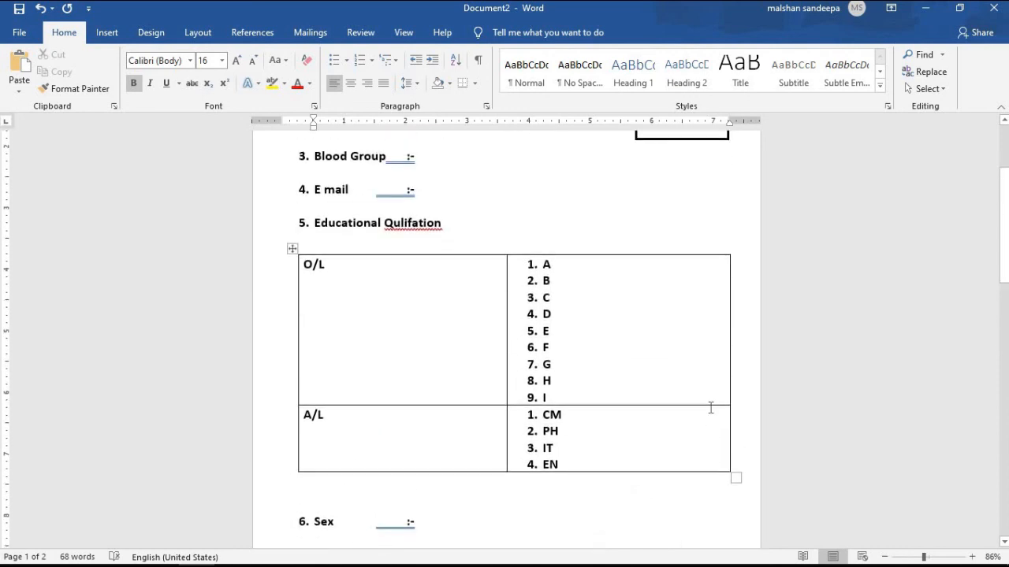
pyautogui.scroll(-15, 744, 339)
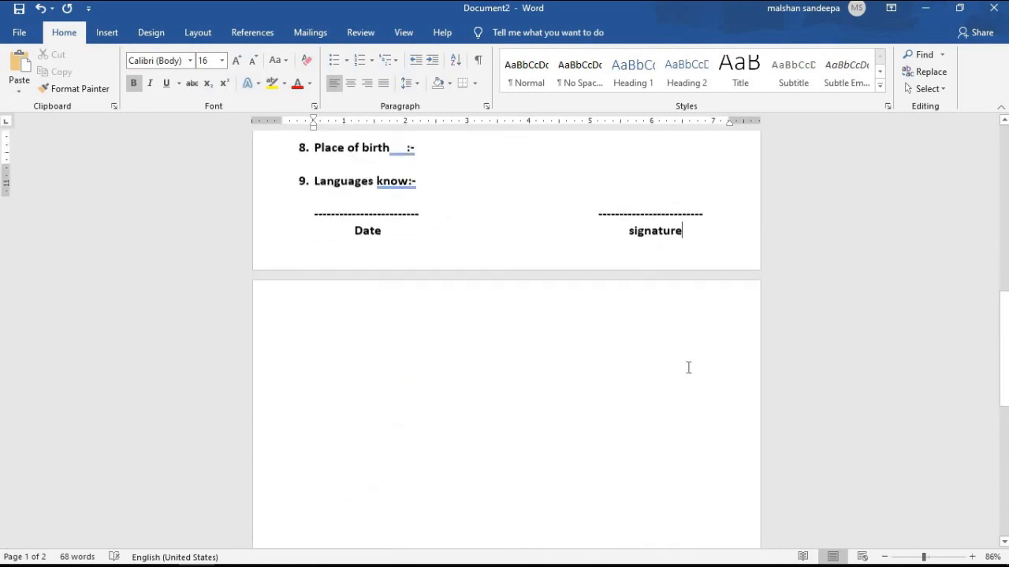
pyautogui.press('BackSpace')
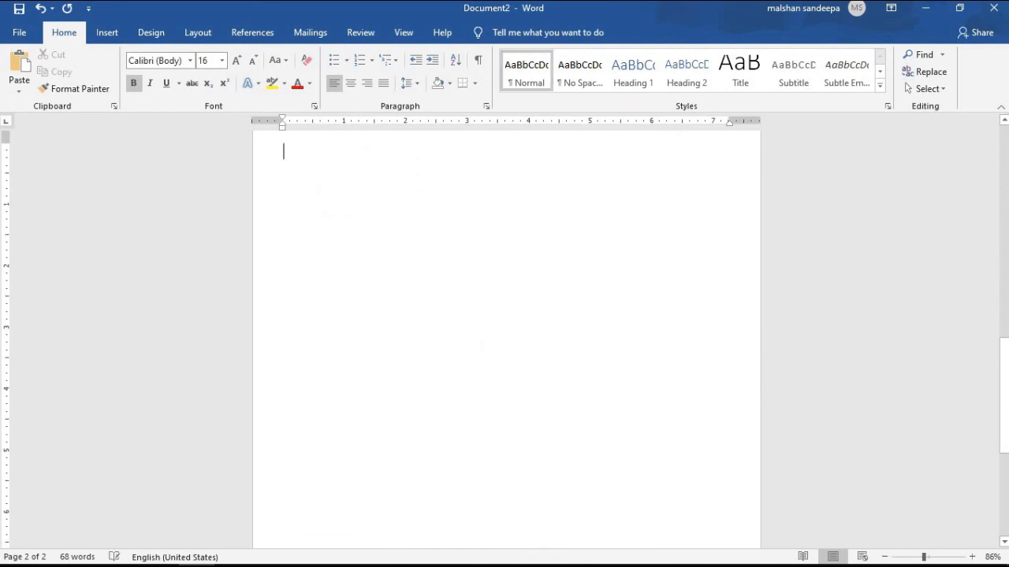
pyautogui.scroll(6, 495, 337)
pyautogui.scroll(-5, 493, 354)
pyautogui.scroll(-2, 497, 356)
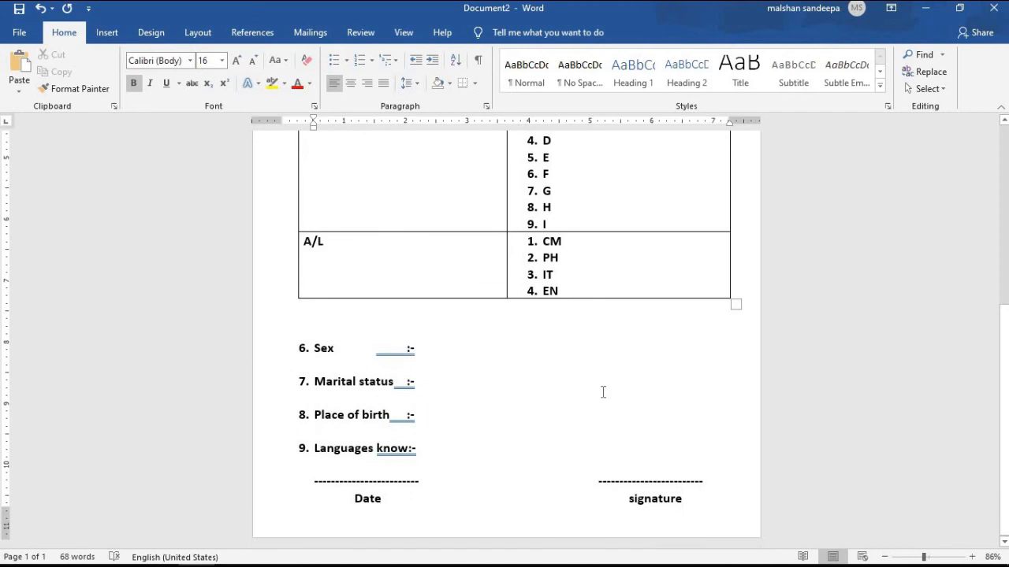
pyautogui.scroll(5, 605, 392)
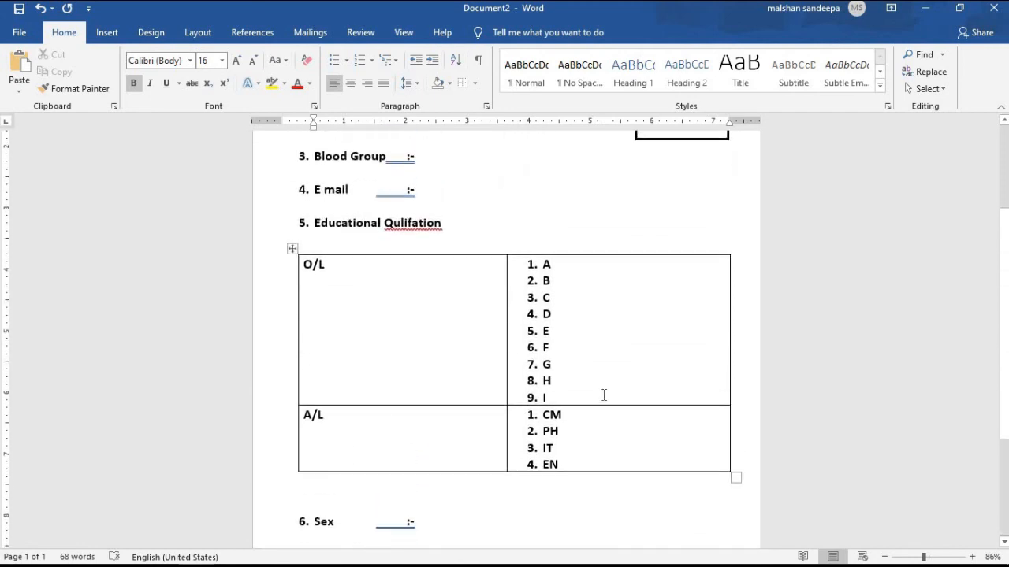
pyautogui.scroll(-3, 468, 345)
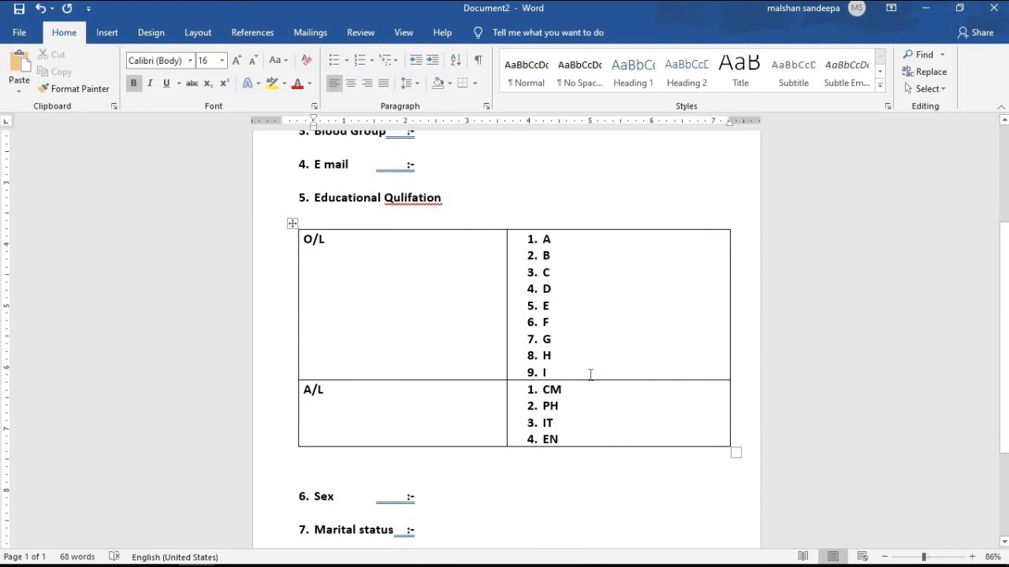
pyautogui.scroll(-3, 544, 394)
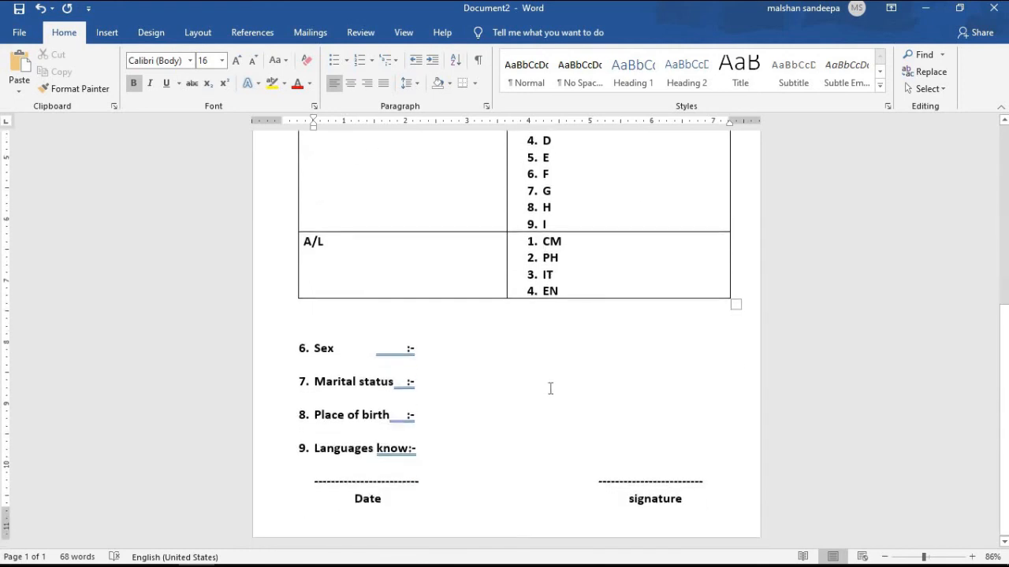
pyautogui.scroll(5, 550, 387)
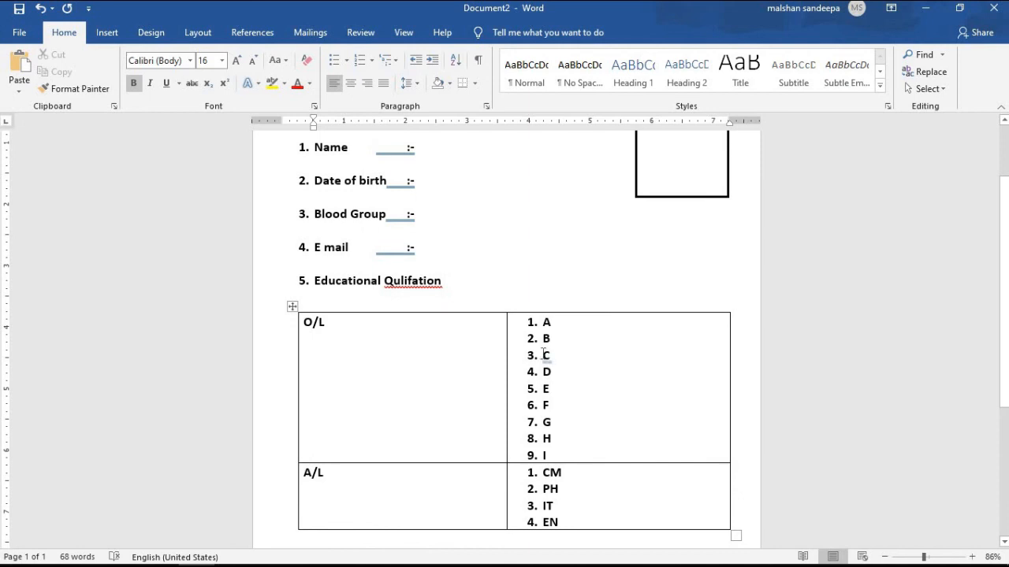
pyautogui.scroll(2, 542, 352)
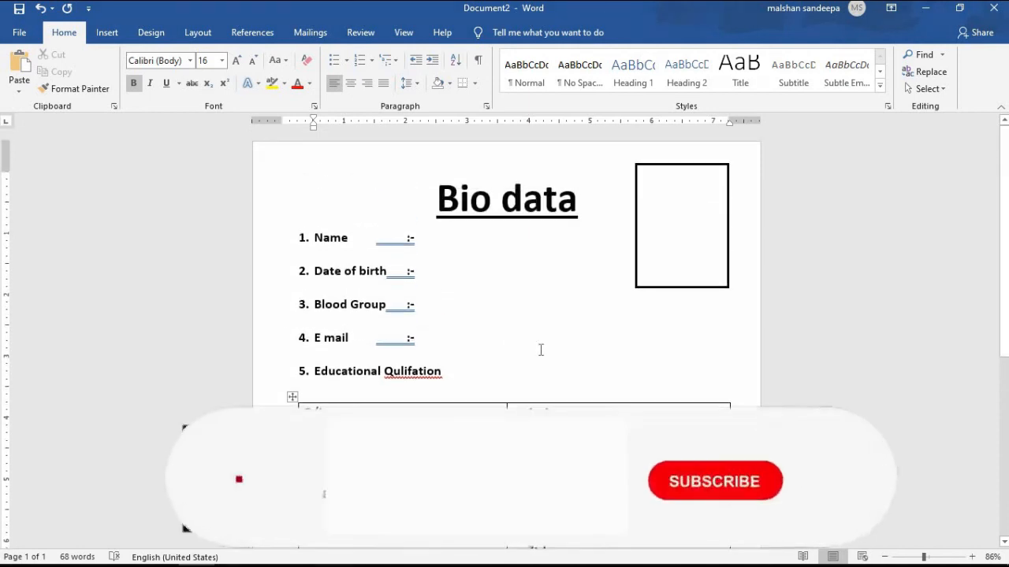